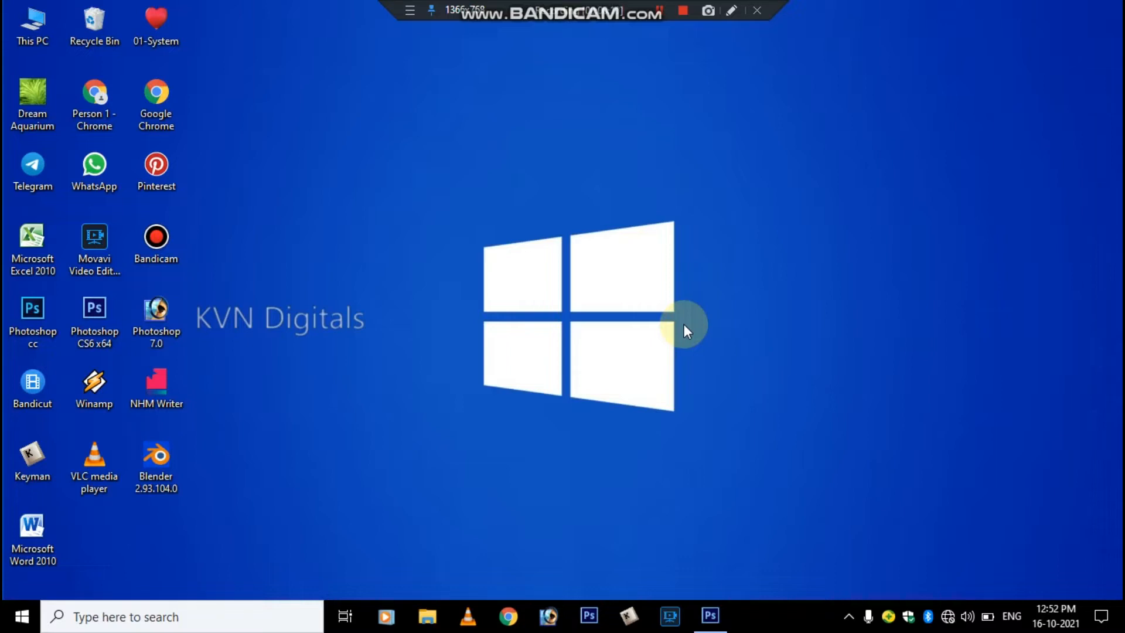
# Switch to Photoshop and start an unnamed new document 10 inches wide by 15 inches high
pyautogui.click(715, 614)
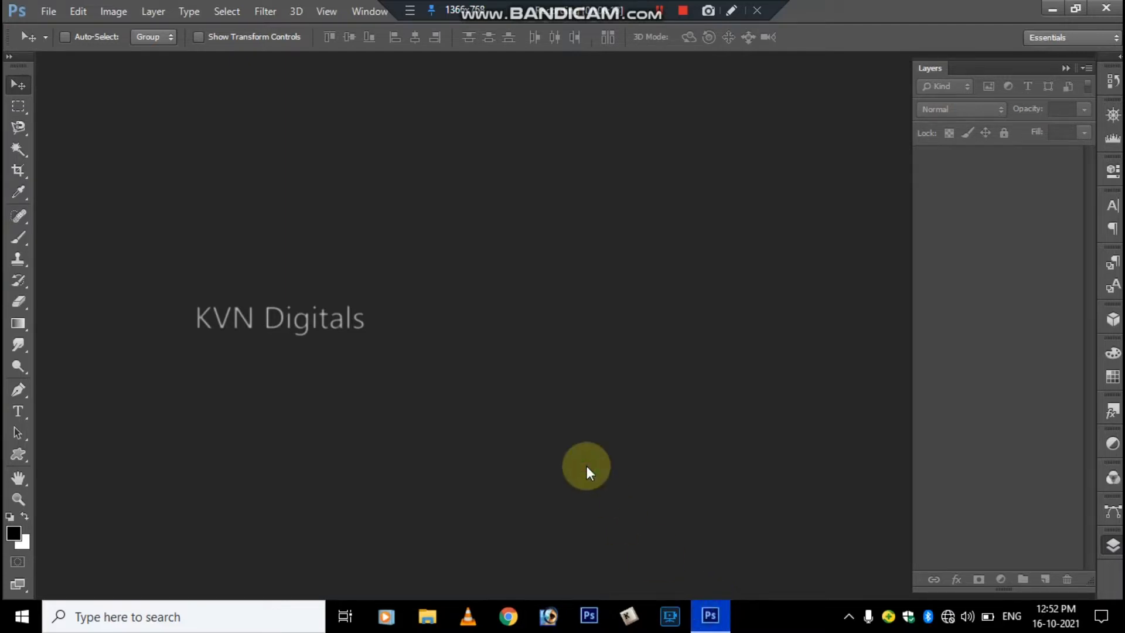
pyautogui.hotkey('ctrl', 'n')
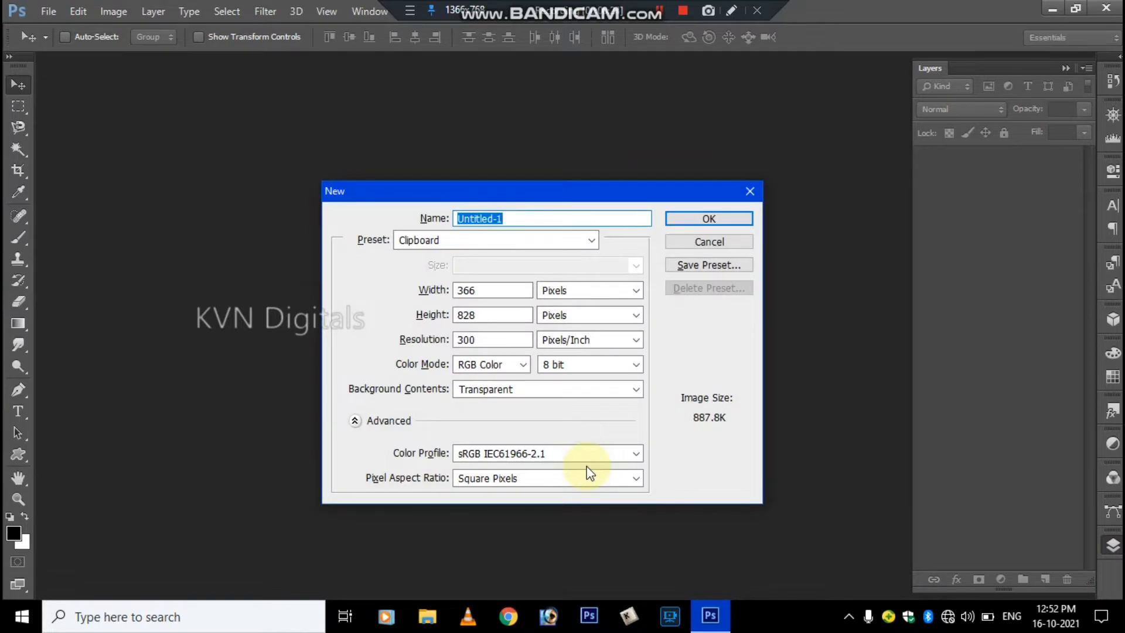
pyautogui.press('BackSpace')
pyautogui.press('Tab')
pyautogui.press('Tab')
pyautogui.press('BackSpace')
pyautogui.write('10')
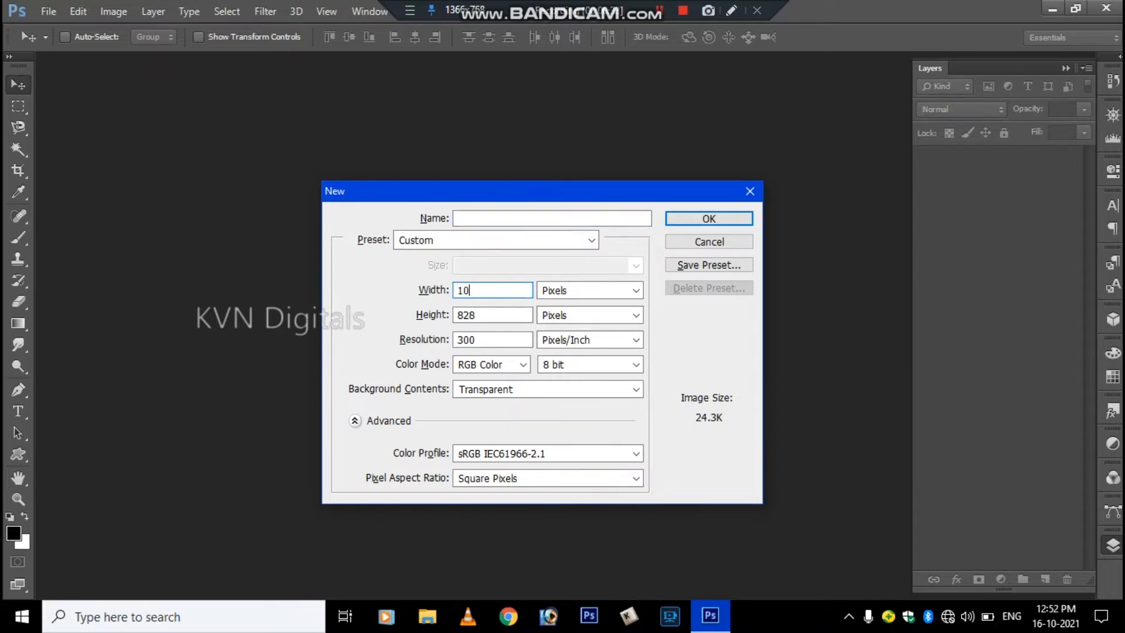
pyautogui.press('Tab')
pyautogui.press('i')
pyautogui.press('Tab')
pyautogui.press('BackSpace')
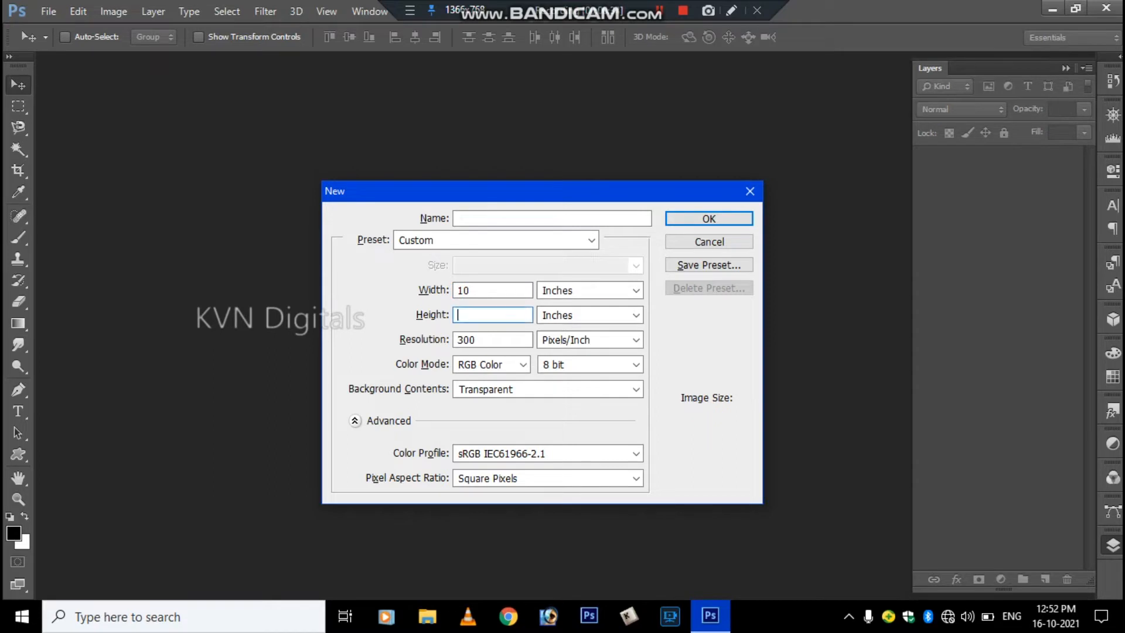
pyautogui.write('15')
pyautogui.press('Tab')
pyautogui.press('Tab')
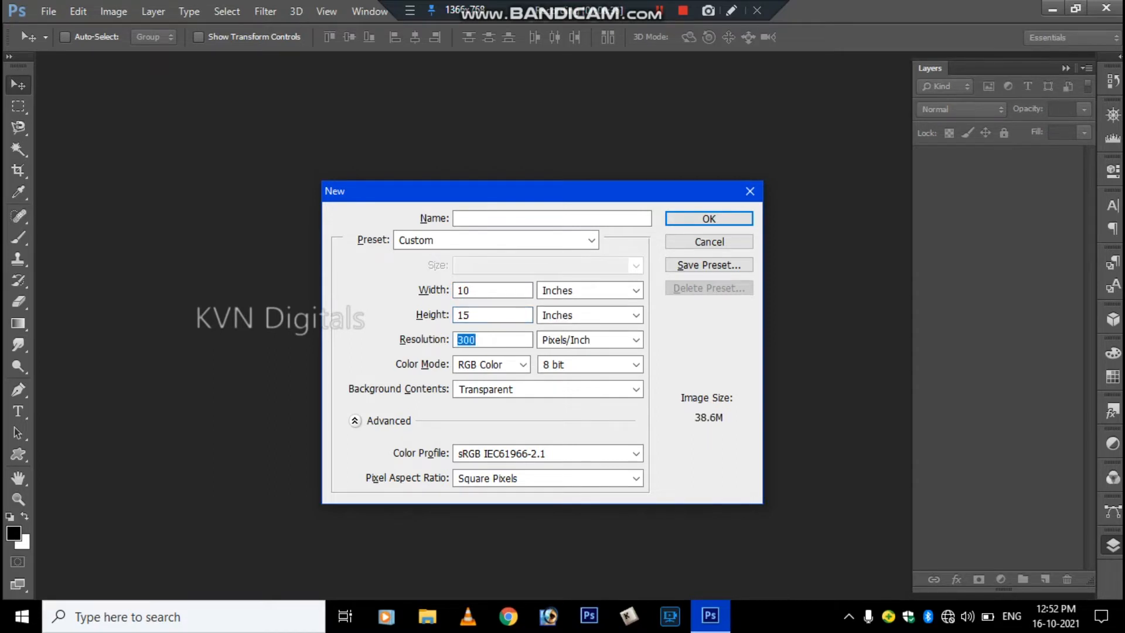
# Set the new document's background contents to White, create it at 300 pixels/inch, and dock its floating window
pyautogui.press('Tab')
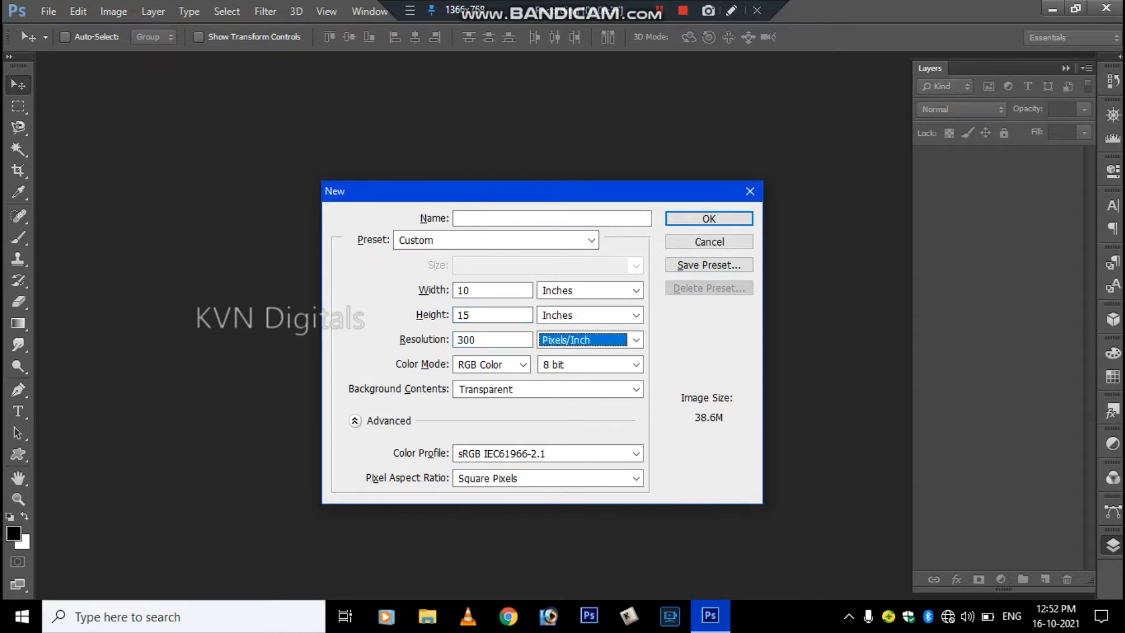
pyautogui.press('Tab')
pyautogui.press('Tab')
pyautogui.press('Tab')
pyautogui.press('Up')
pyautogui.press('Up')
pyautogui.press('Return')
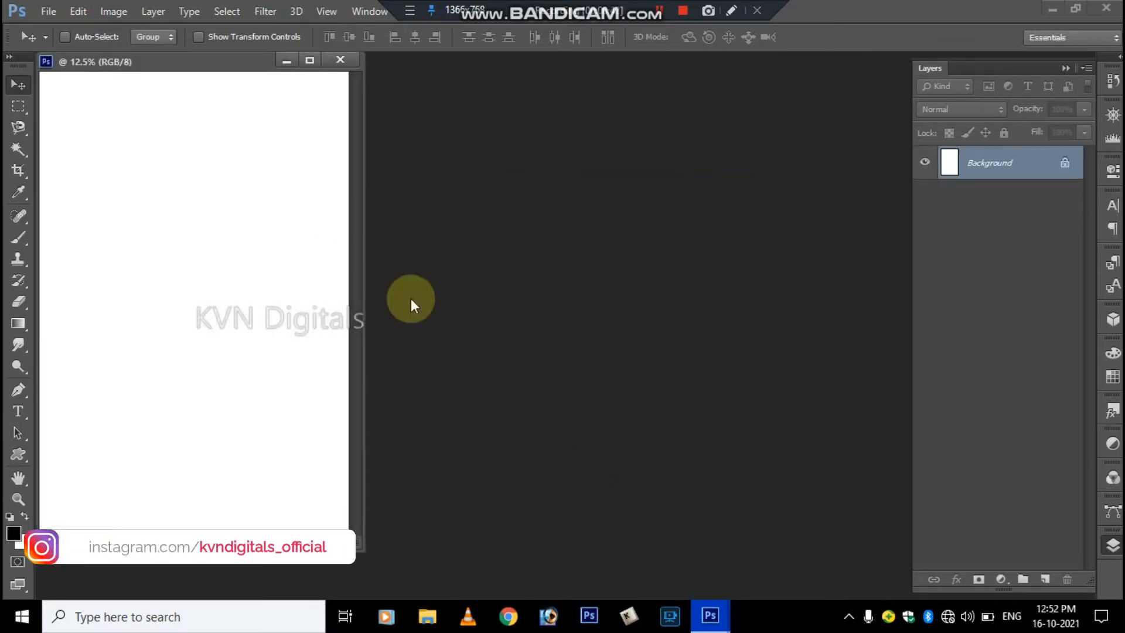
pyautogui.moveTo(225, 72); pyautogui.dragTo(205, 56)
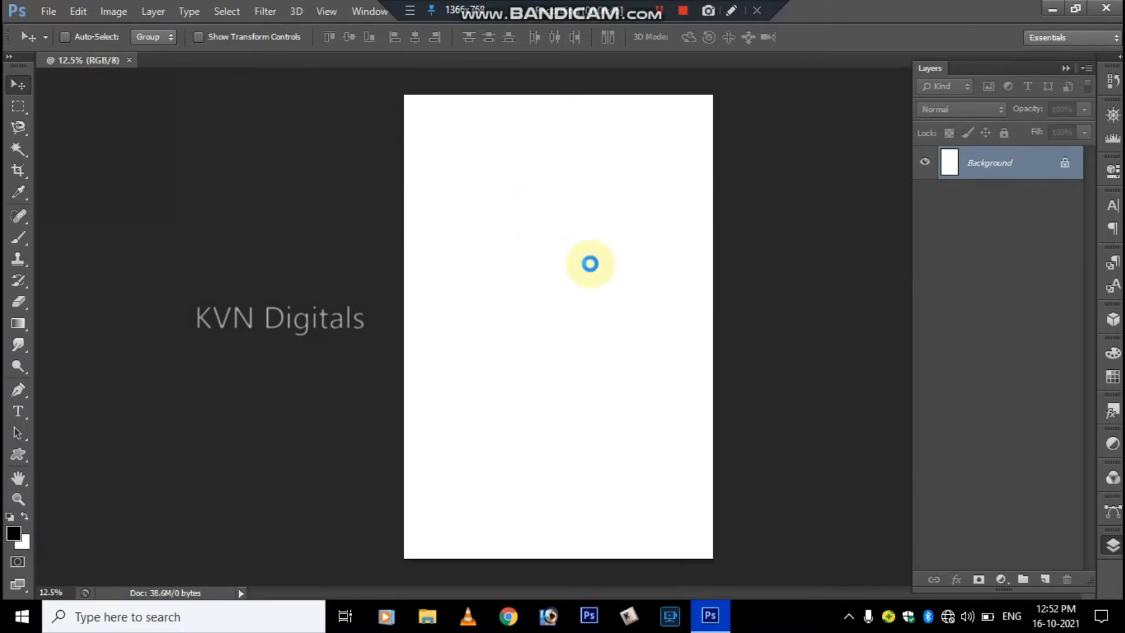
# Open image 123 from the Pictures library, copy its watercolor splash into the blank poster, and close the source image
pyautogui.hotkey('ctrl', 'o')
pyautogui.click(384, 234)
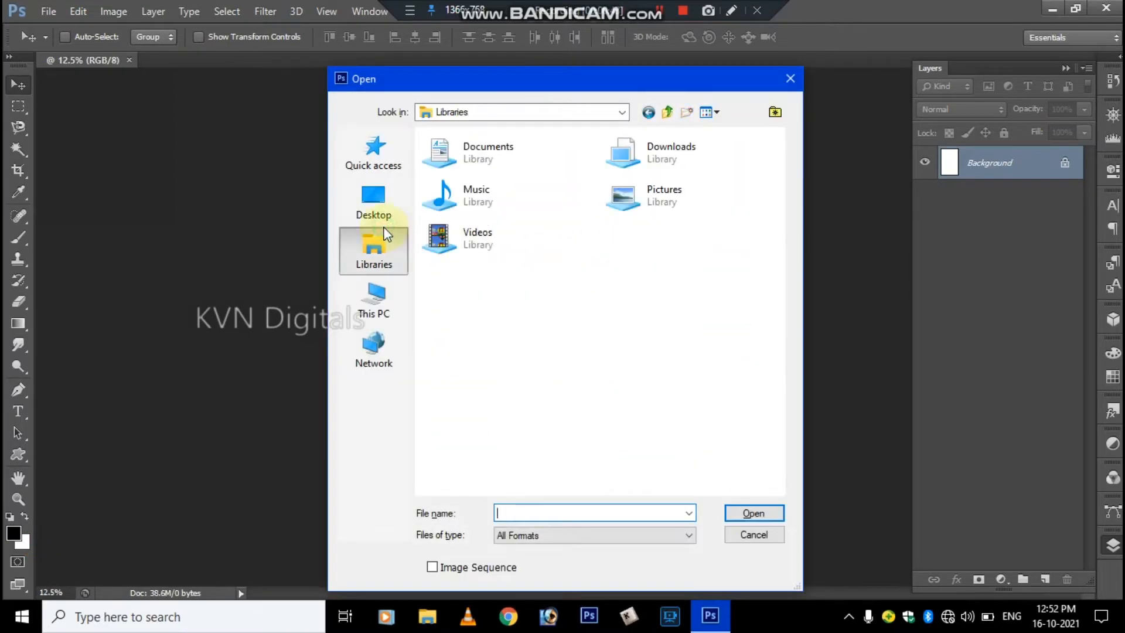
pyautogui.doubleClick(661, 208)
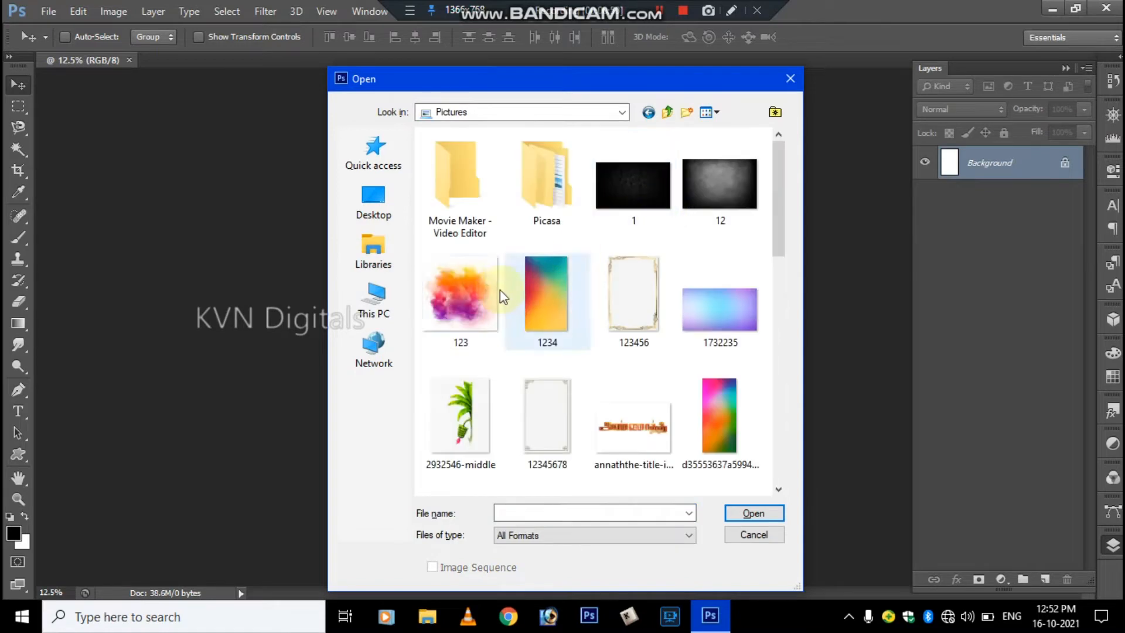
pyautogui.doubleClick(500, 288)
pyautogui.moveTo(240, 248); pyautogui.dragTo(593, 300)
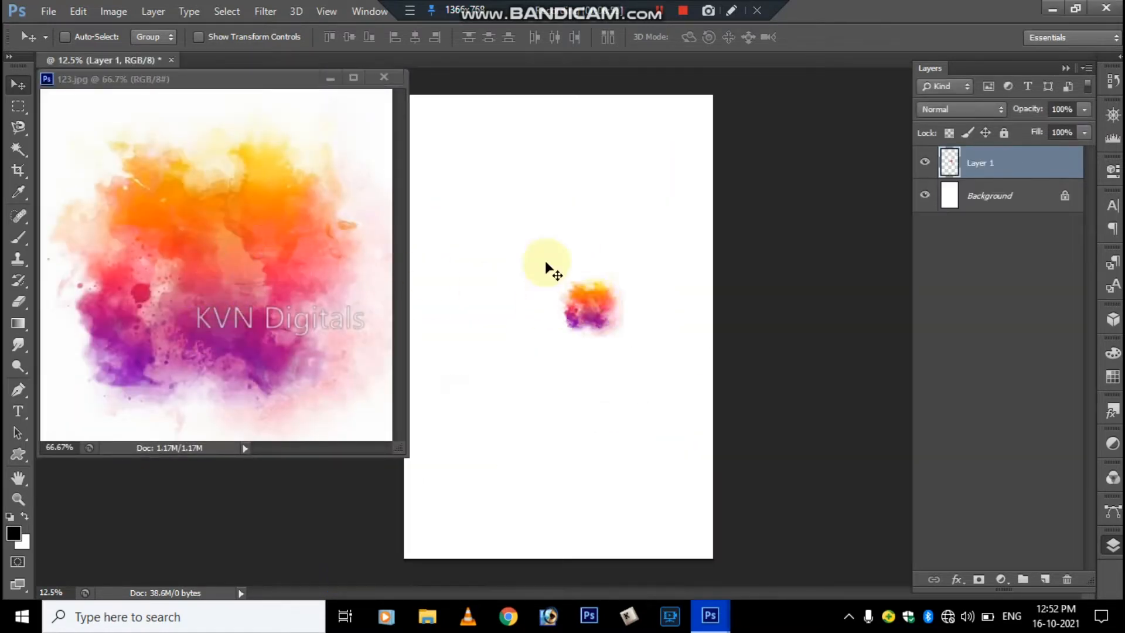
pyautogui.click(384, 78)
# Enlarge the watercolor splash to about 472%, spanning the upper canvas width, and soften its outer edges with a 700 px eraser
pyautogui.moveTo(579, 311)
pyautogui.mouseDown()
pyautogui.moveTo(555, 309)
pyautogui.moveTo(562, 320)
pyautogui.mouseUp()
pyautogui.hotkey('ctrl', 't')
pyautogui.moveTo(603, 265); pyautogui.dragTo(774, 208)
pyautogui.moveTo(653, 258); pyautogui.dragTo(663, 205)
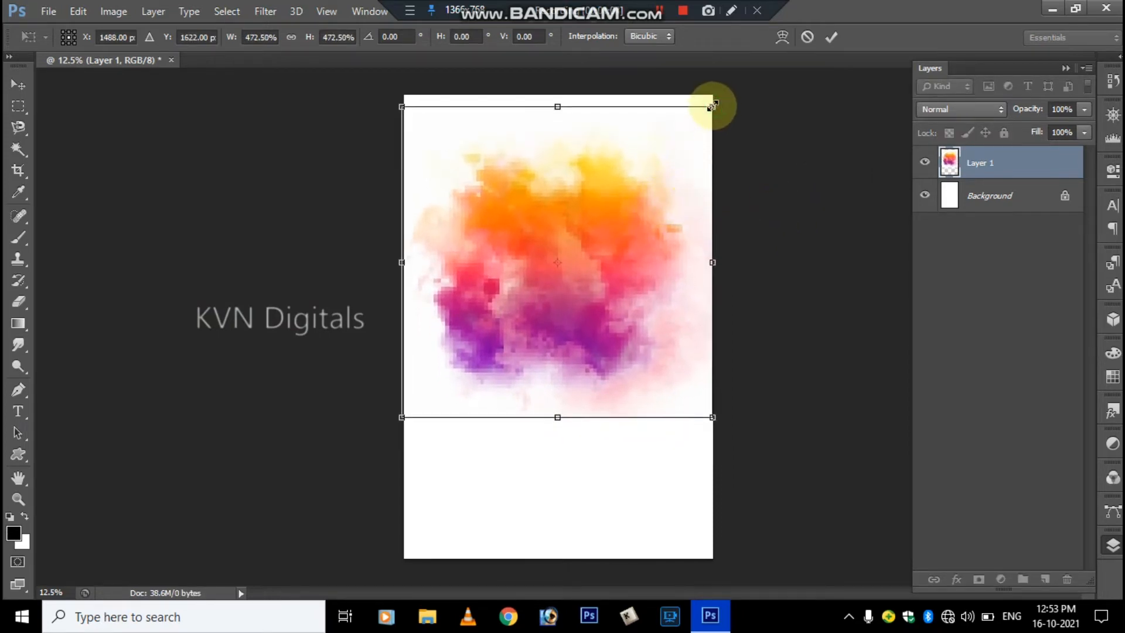
pyautogui.press('Return')
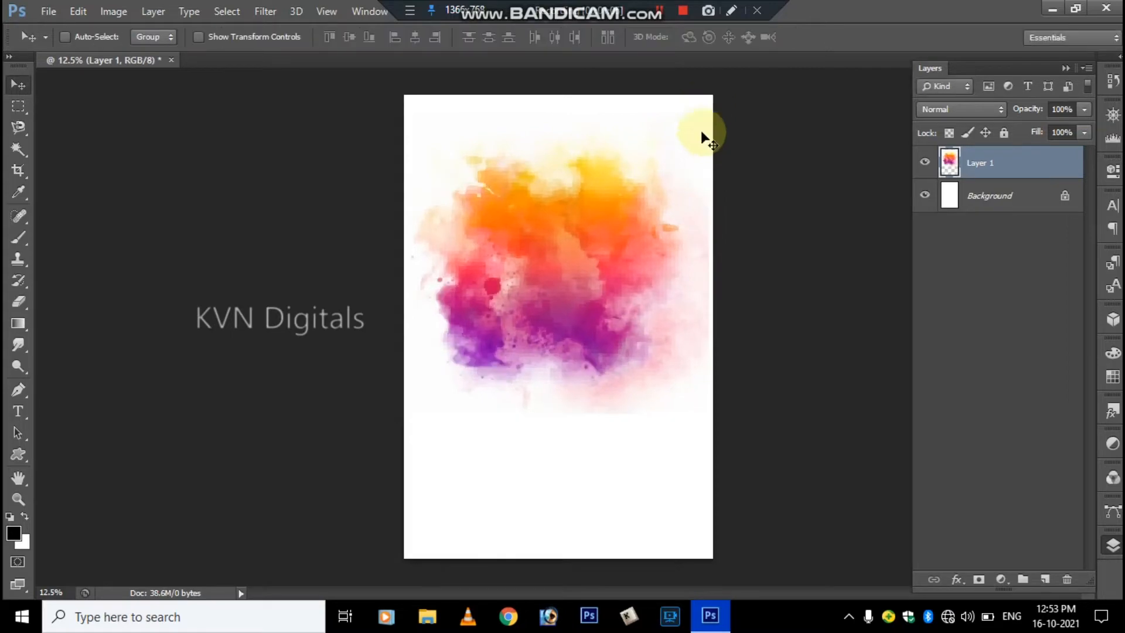
pyautogui.press('e')
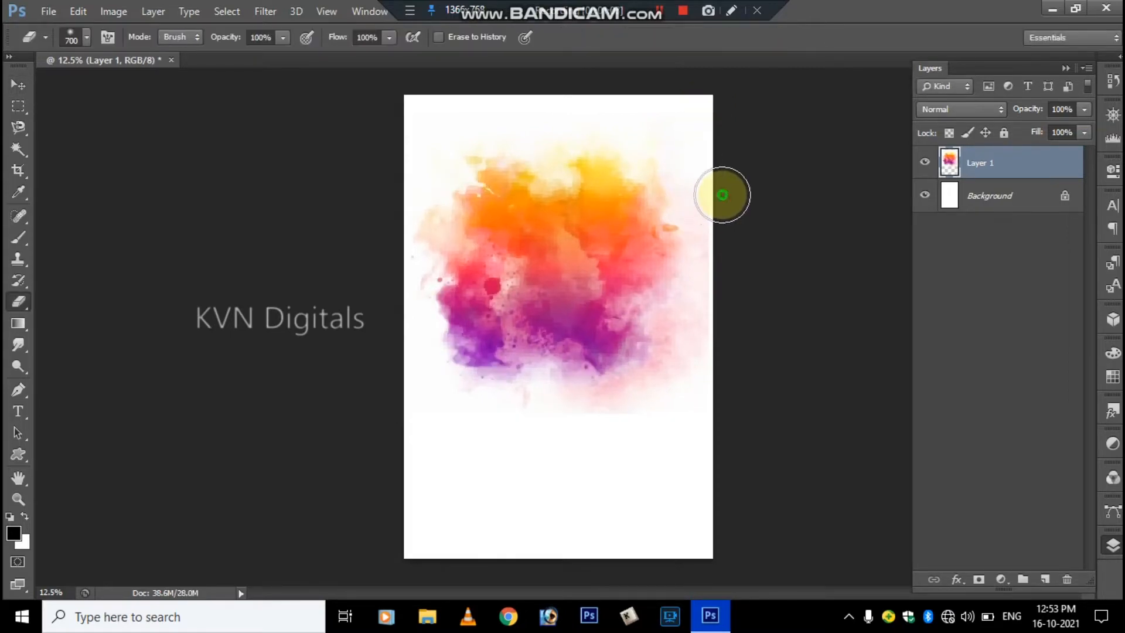
pyautogui.moveTo(691, 389)
pyautogui.mouseDown()
pyautogui.moveTo(664, 394)
pyautogui.moveTo(626, 481)
pyautogui.moveTo(693, 416)
pyautogui.moveTo(598, 444)
pyautogui.moveTo(653, 368)
pyautogui.moveTo(587, 417)
pyautogui.mouseUp()
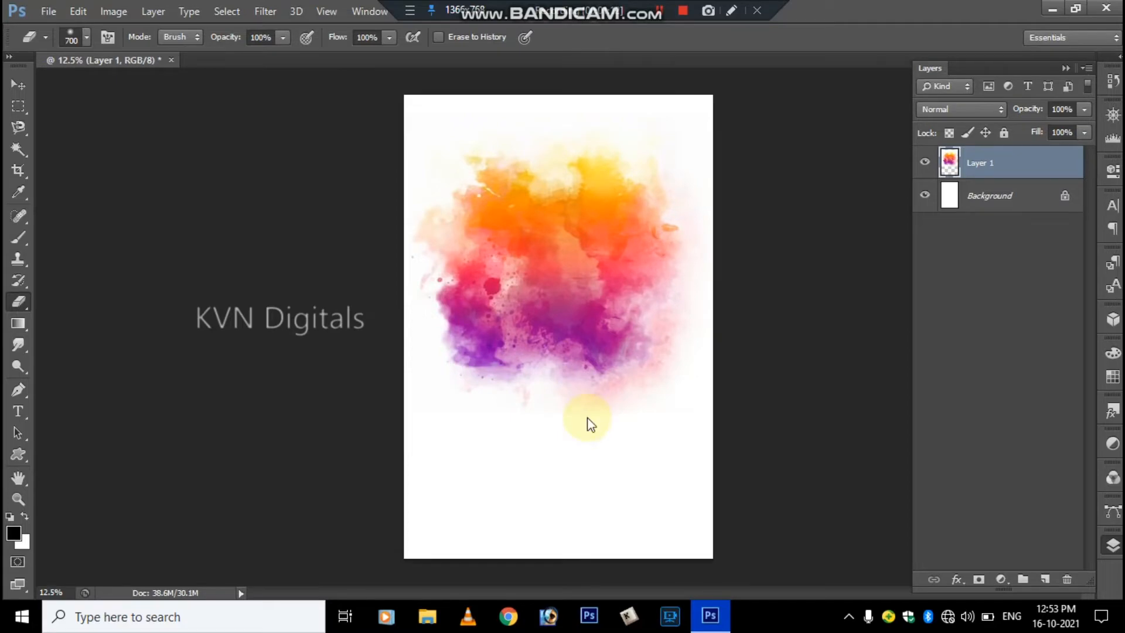
# Open Thalapathi MDE 4 from Local Disk (E:), copy the portrait into the poster, and close the source image
pyautogui.hotkey('ctrl', 'o')
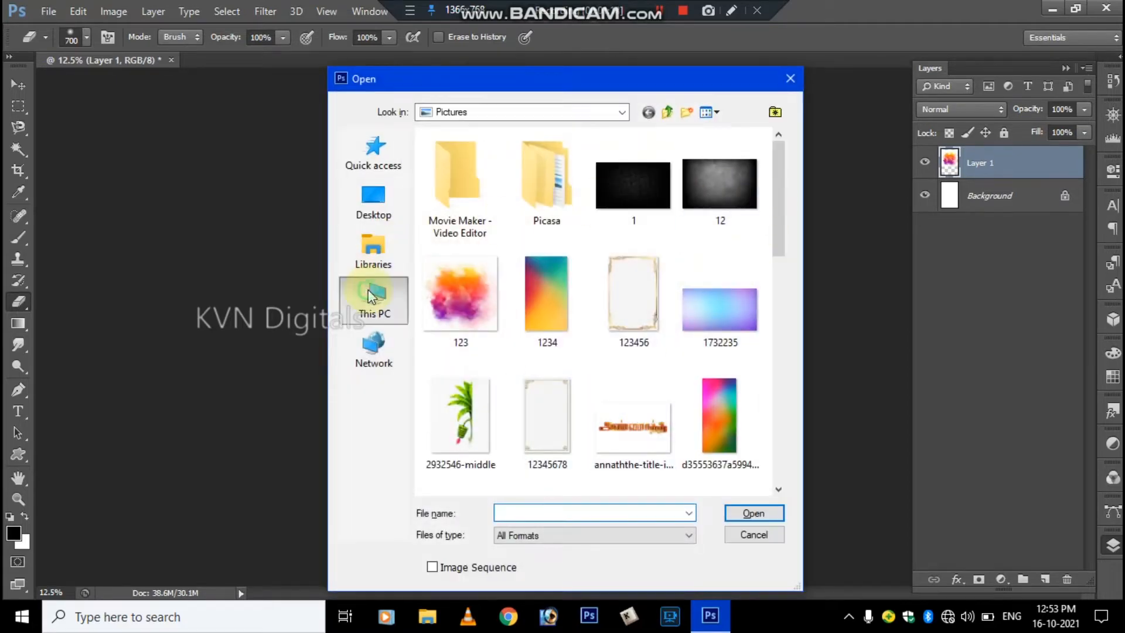
pyautogui.click(369, 296)
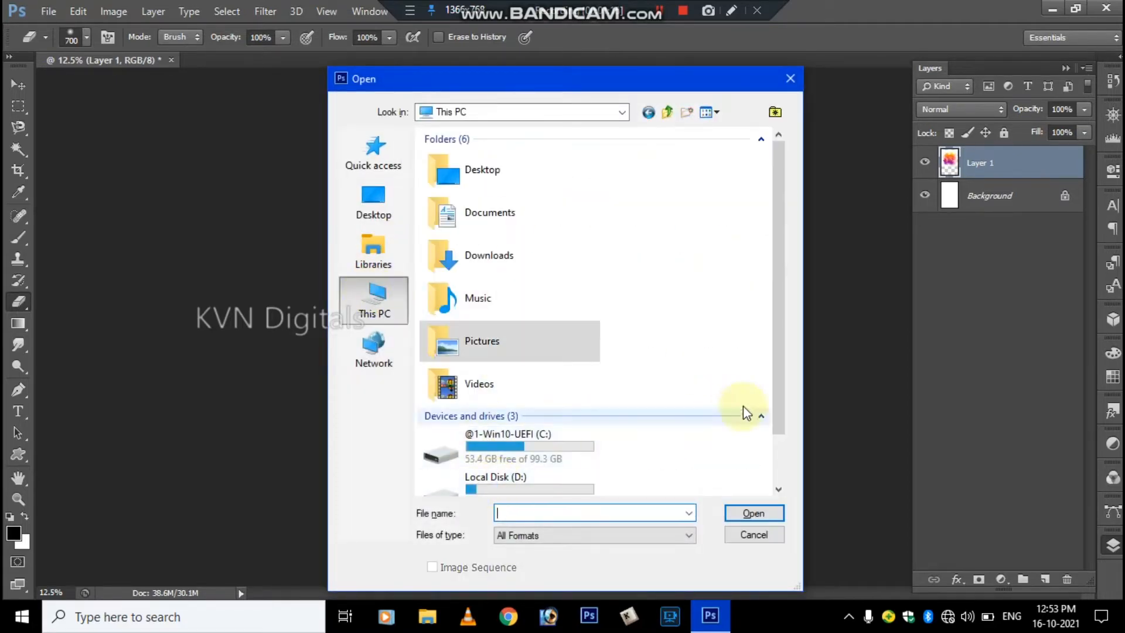
pyautogui.moveTo(781, 407); pyautogui.dragTo(778, 452)
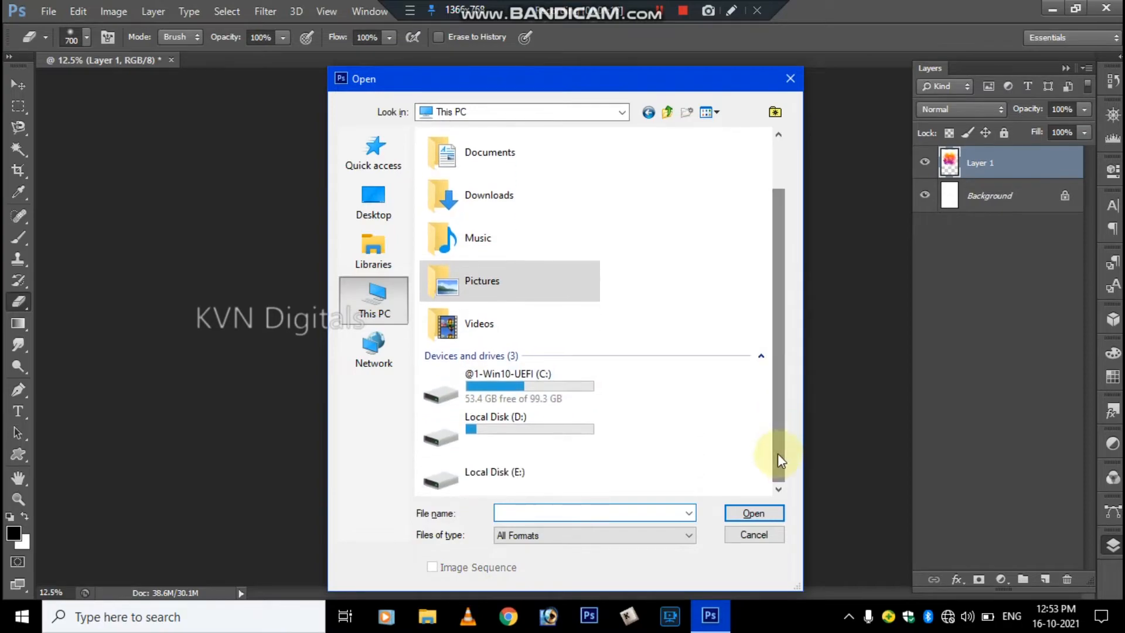
pyautogui.doubleClick(557, 464)
pyautogui.moveTo(768, 184); pyautogui.dragTo(763, 351)
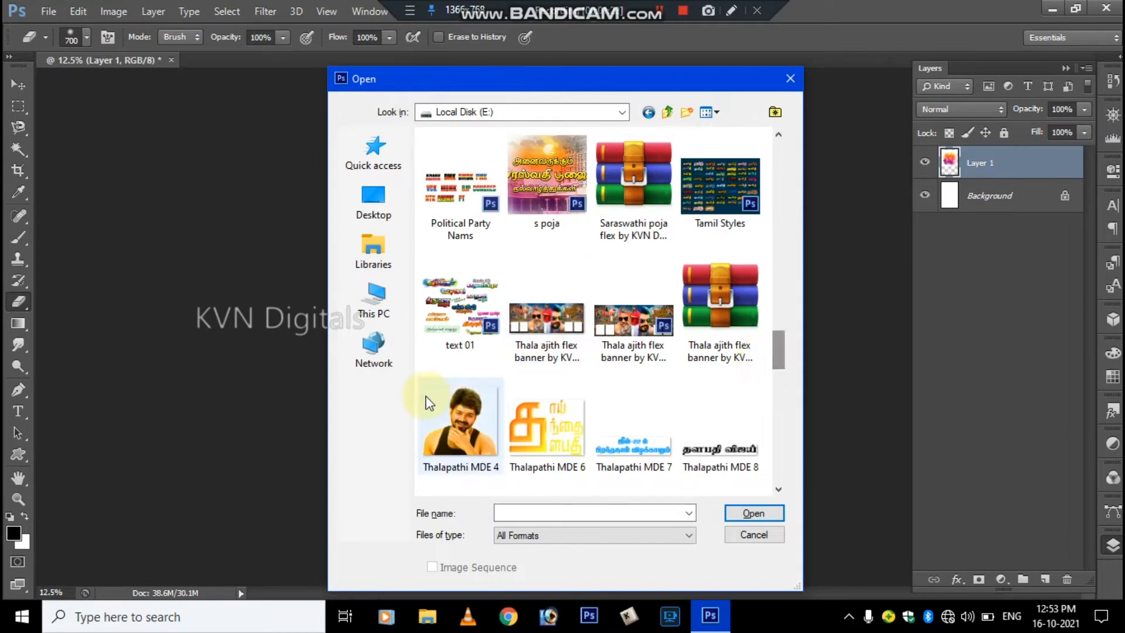
pyautogui.doubleClick(430, 400)
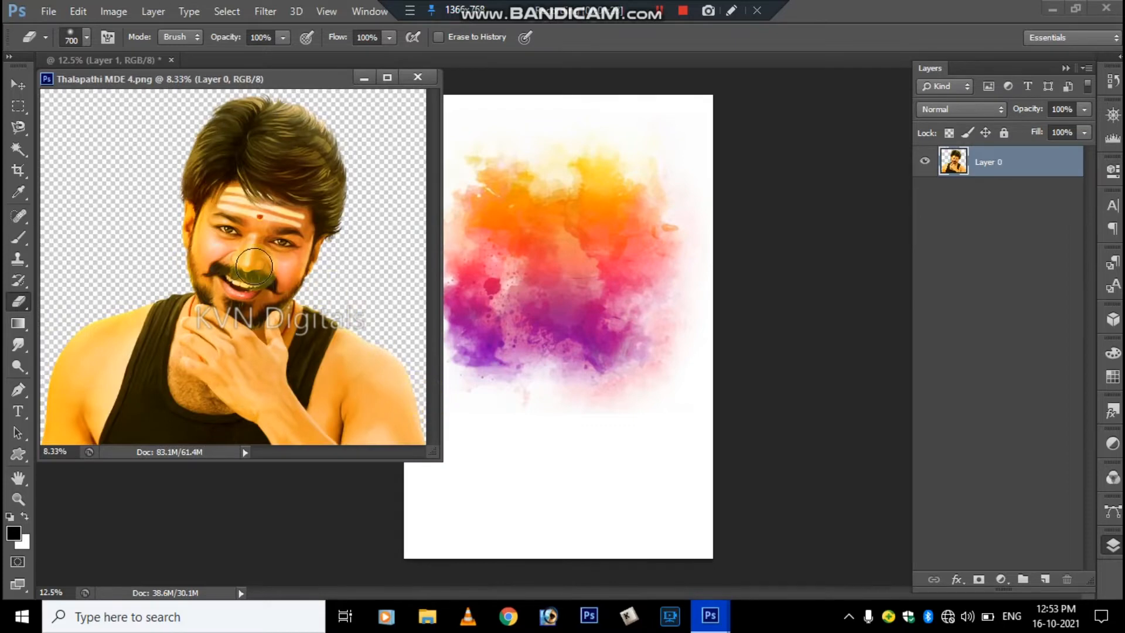
pyautogui.press('v')
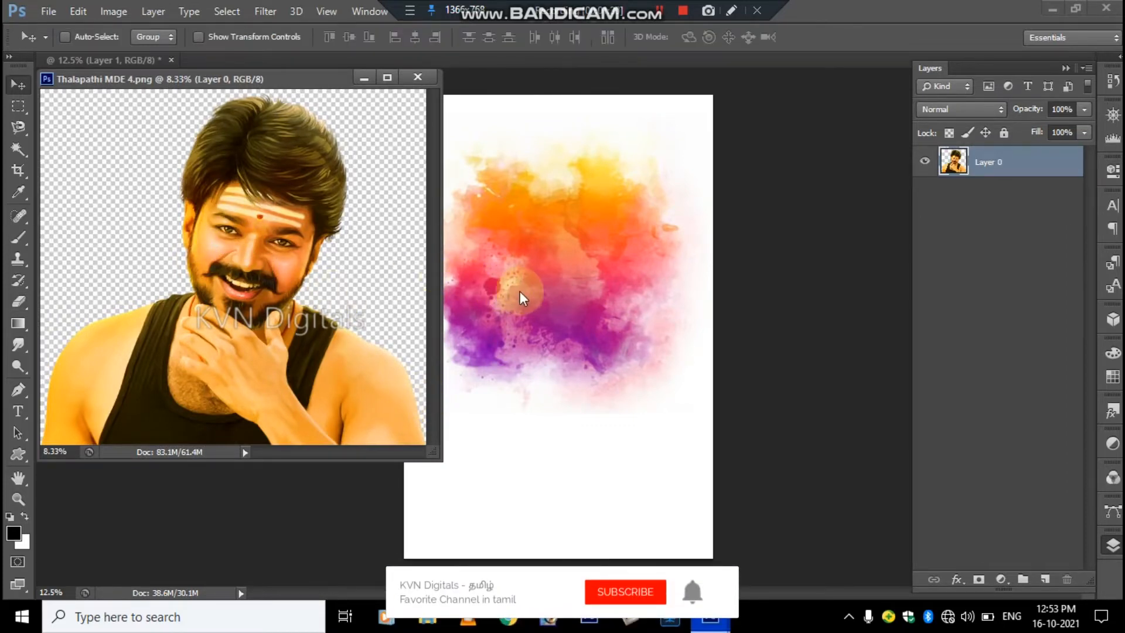
pyautogui.moveTo(287, 234); pyautogui.dragTo(549, 239)
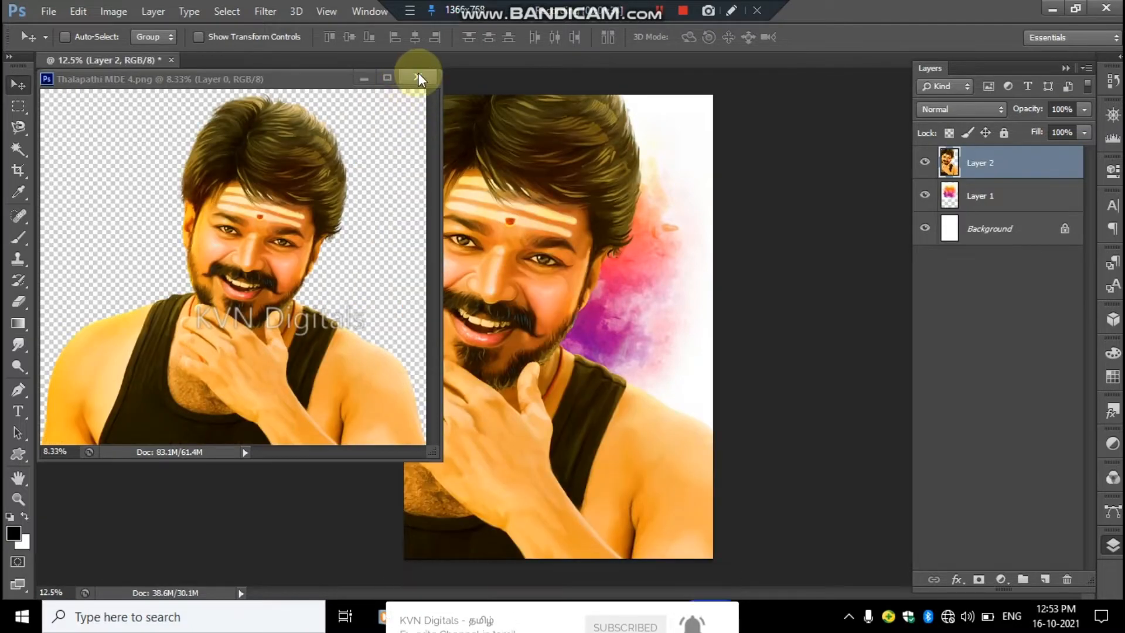
pyautogui.click(418, 74)
# Scale the portrait to about 54.7% so it fits the canvas width, centered over the watercolor splash
pyautogui.hotkey('ctrl', 't')
pyautogui.moveTo(606, 93); pyautogui.dragTo(631, 243)
pyautogui.moveTo(783, 182); pyautogui.dragTo(712, 178)
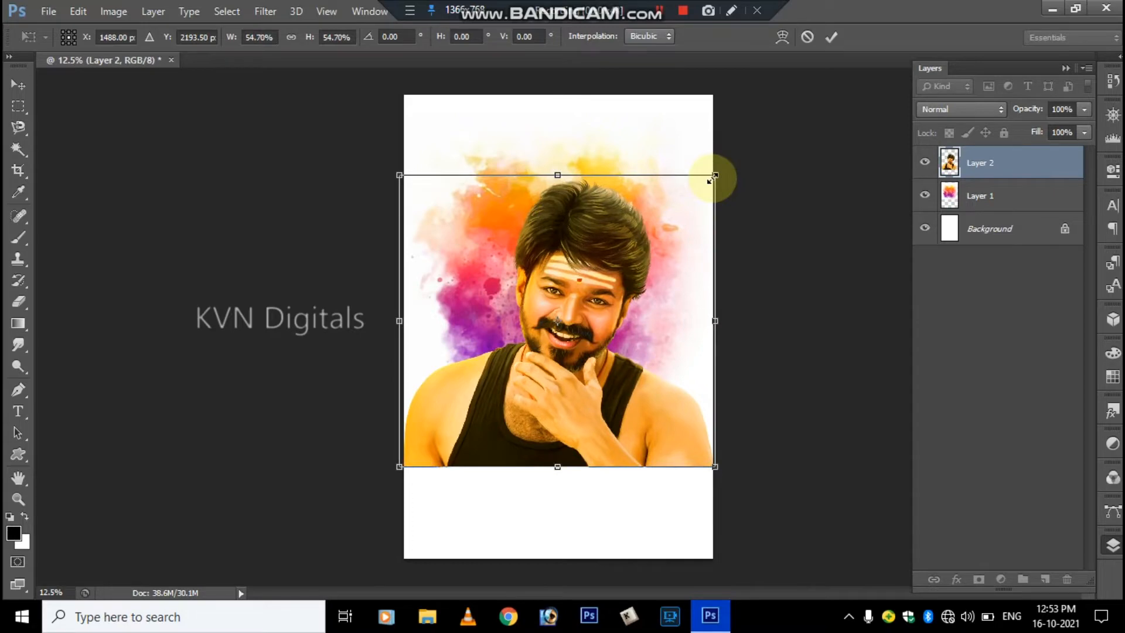
pyautogui.doubleClick(574, 272)
# Select the watercolor splash layer and shift it slightly right and down behind the portrait
pyautogui.rightClick(462, 198)
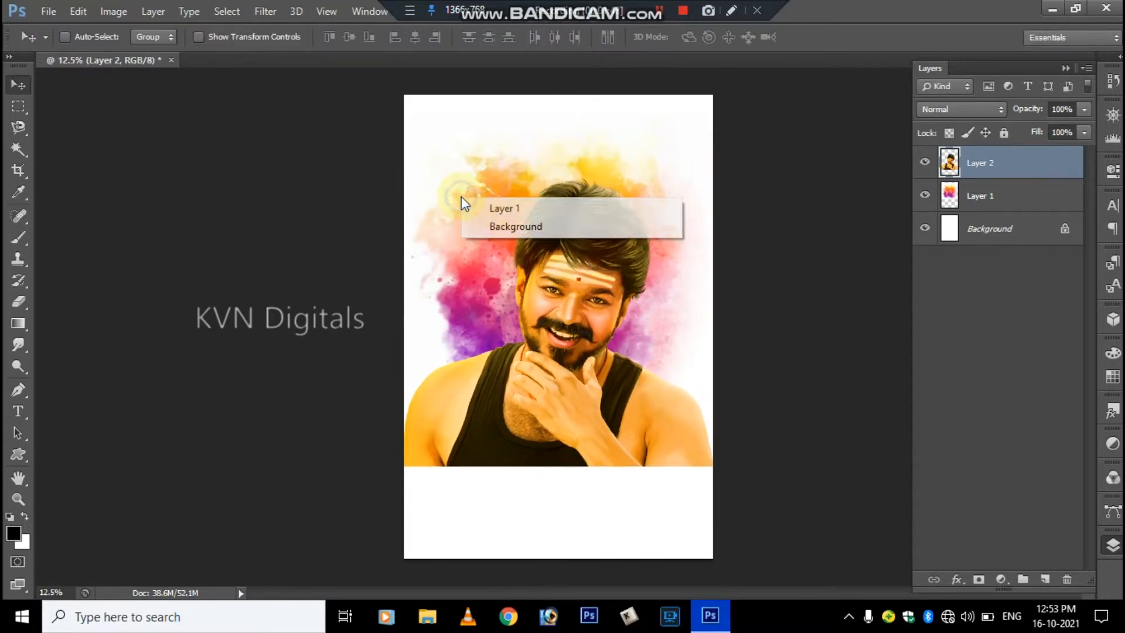
pyautogui.click(478, 203)
pyautogui.moveTo(477, 202); pyautogui.dragTo(494, 213)
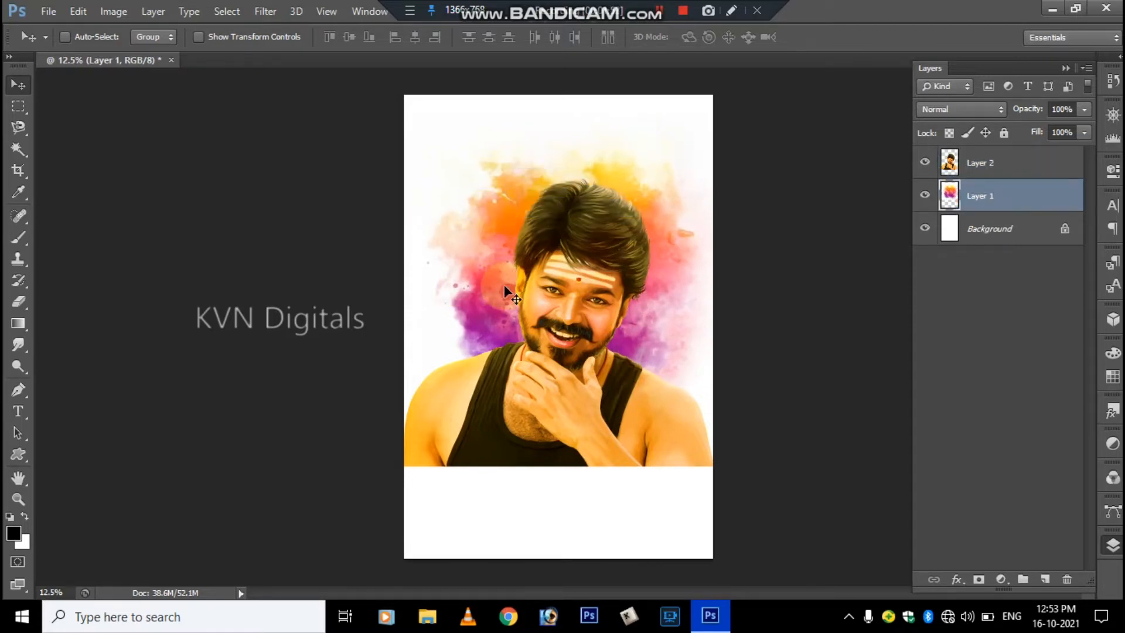
# Open the orange glow image MDE 5.png from the Light PNG Part-1 folder, copy it into the poster, and close the source
pyautogui.hotkey('ctrl', 'o')
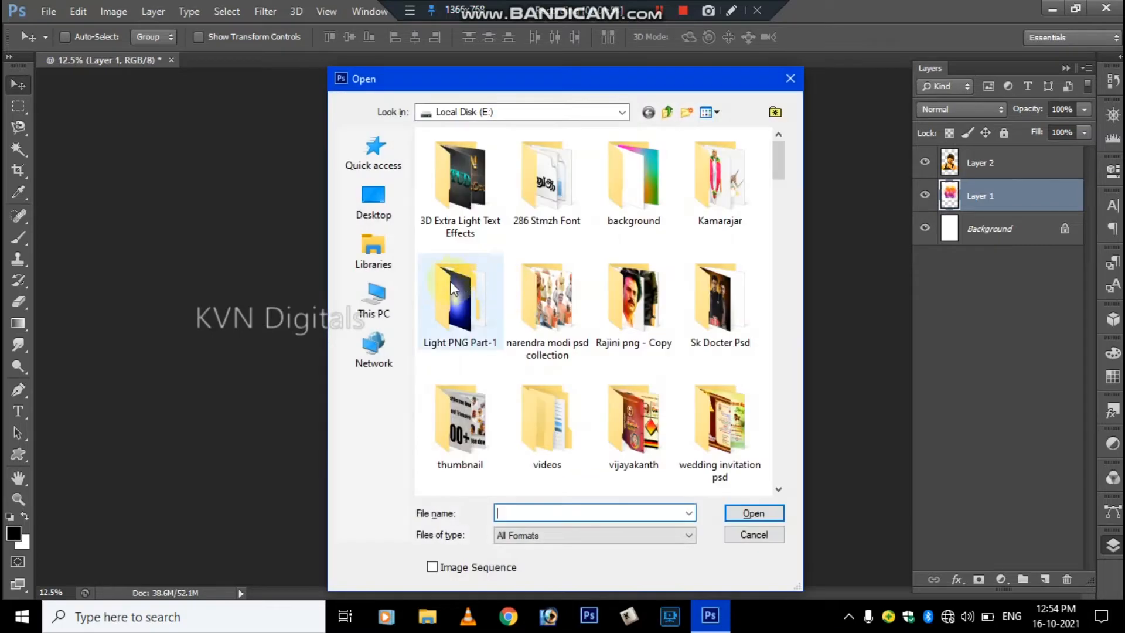
pyautogui.doubleClick(461, 290)
pyautogui.doubleClick(448, 204)
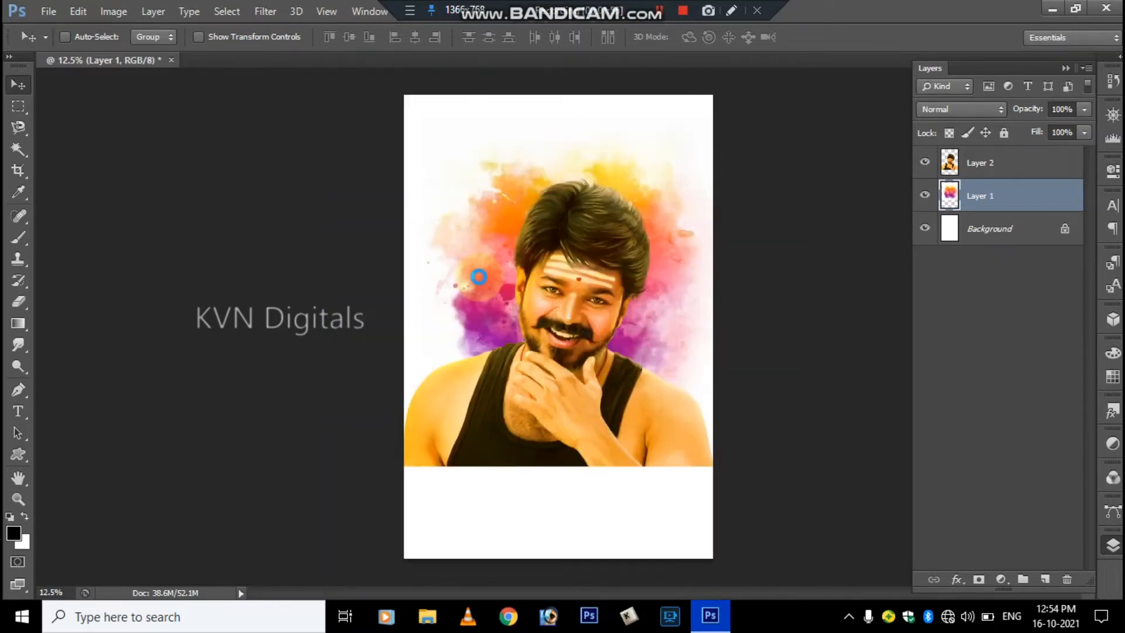
pyautogui.moveTo(211, 234); pyautogui.dragTo(534, 322)
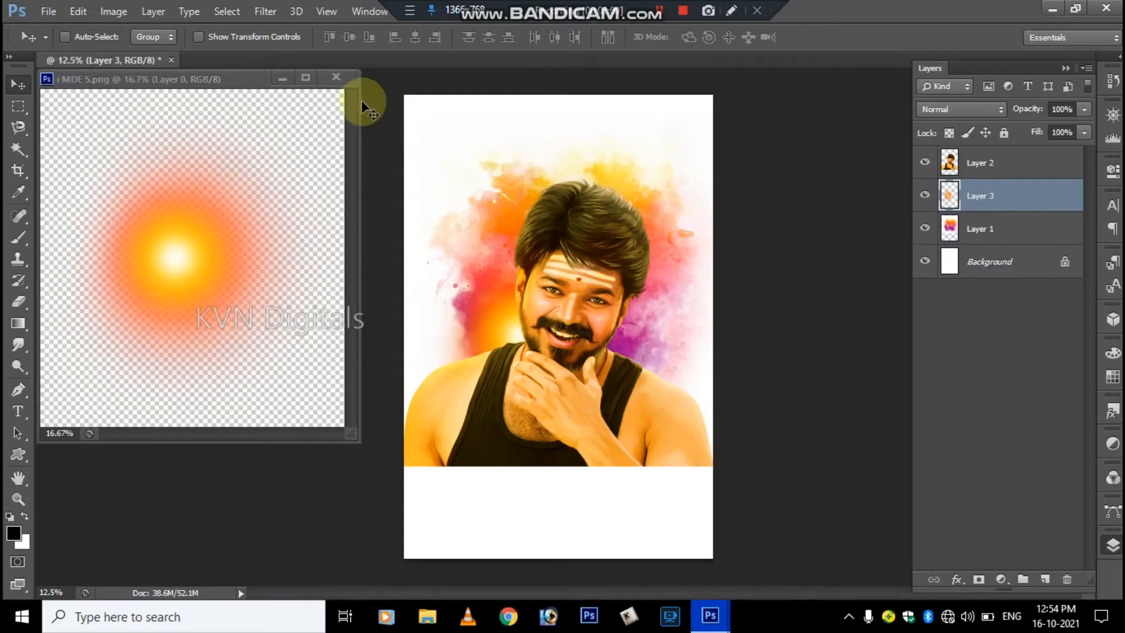
pyautogui.click(338, 76)
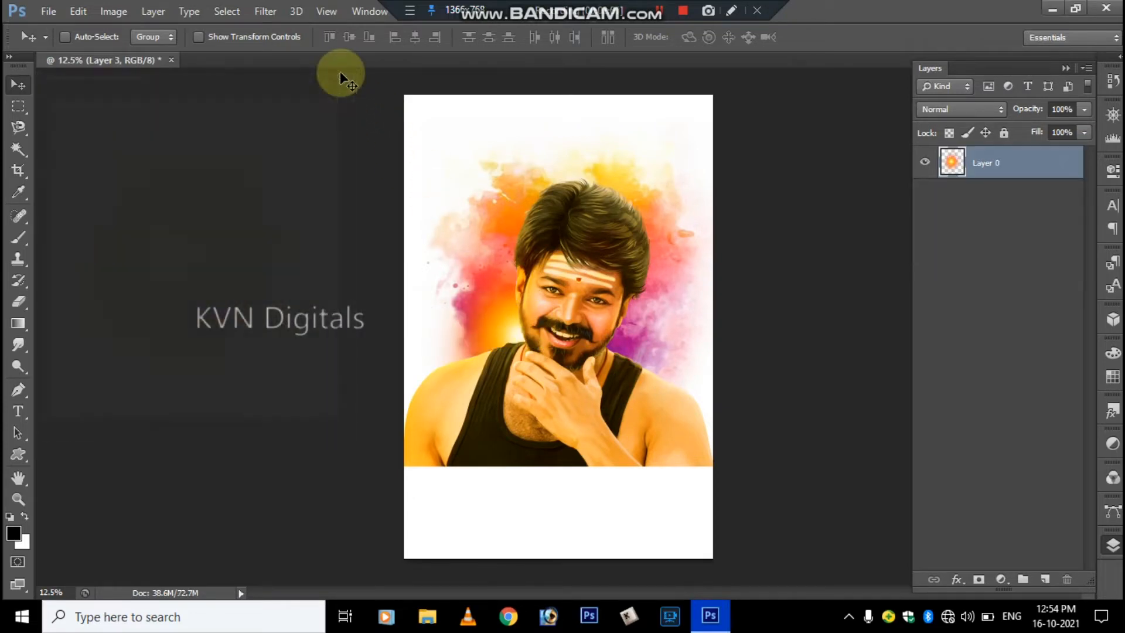
# Set the glow layer's blend mode to Screen and bring it above the portrait, beside the jaw
pyautogui.click(1004, 109)
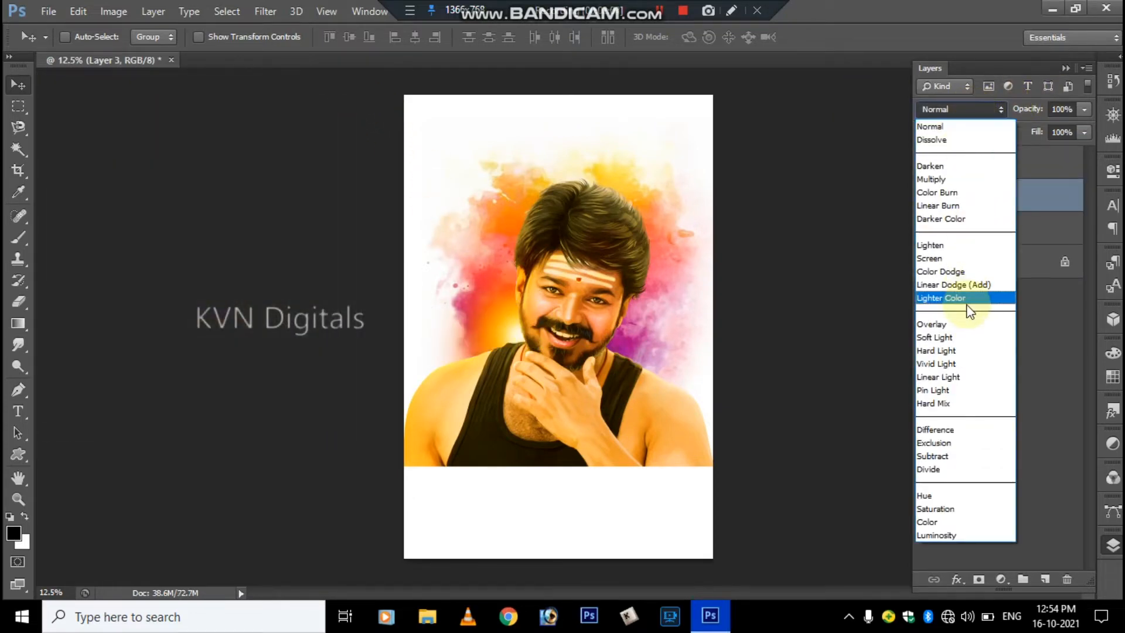
pyautogui.click(956, 259)
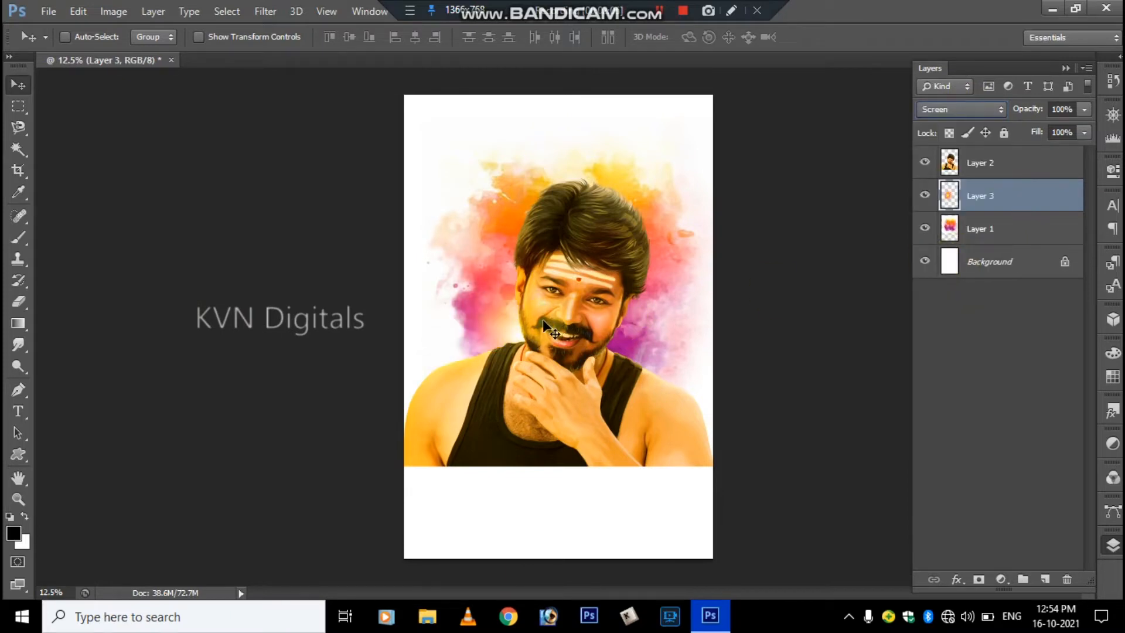
pyautogui.hotkey('ctrl', ']')
pyautogui.moveTo(543, 321); pyautogui.dragTo(515, 333)
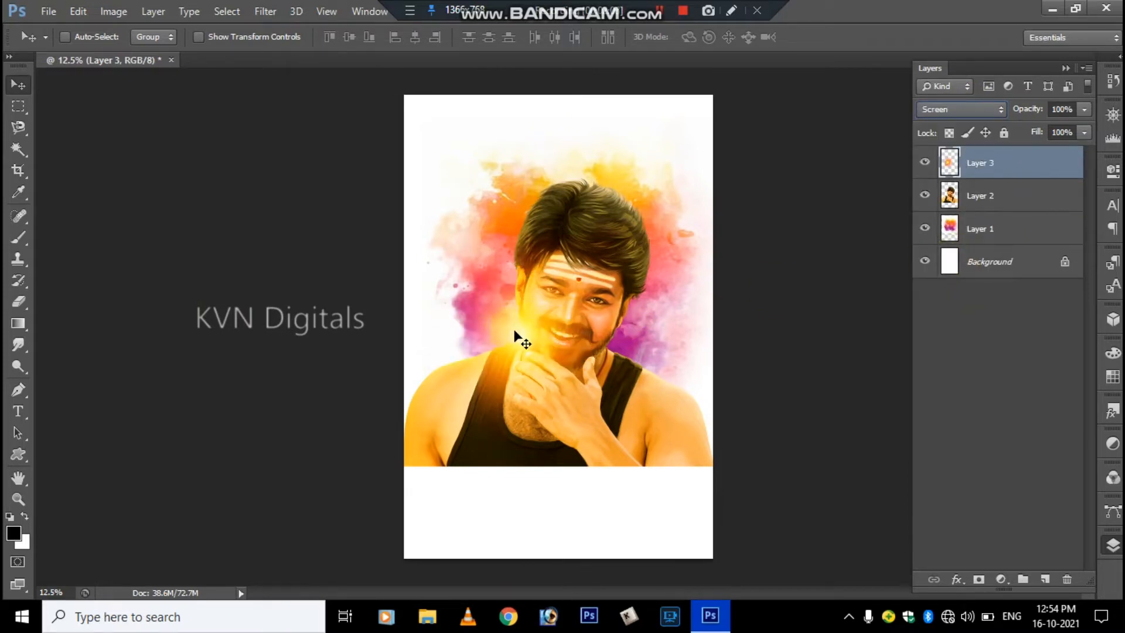
# Scale the glow down and position it at the edge of the man's jaw and neck
pyautogui.hotkey('ctrl', 't')
pyautogui.moveTo(648, 206); pyautogui.dragTo(600, 230)
pyautogui.press('Return')
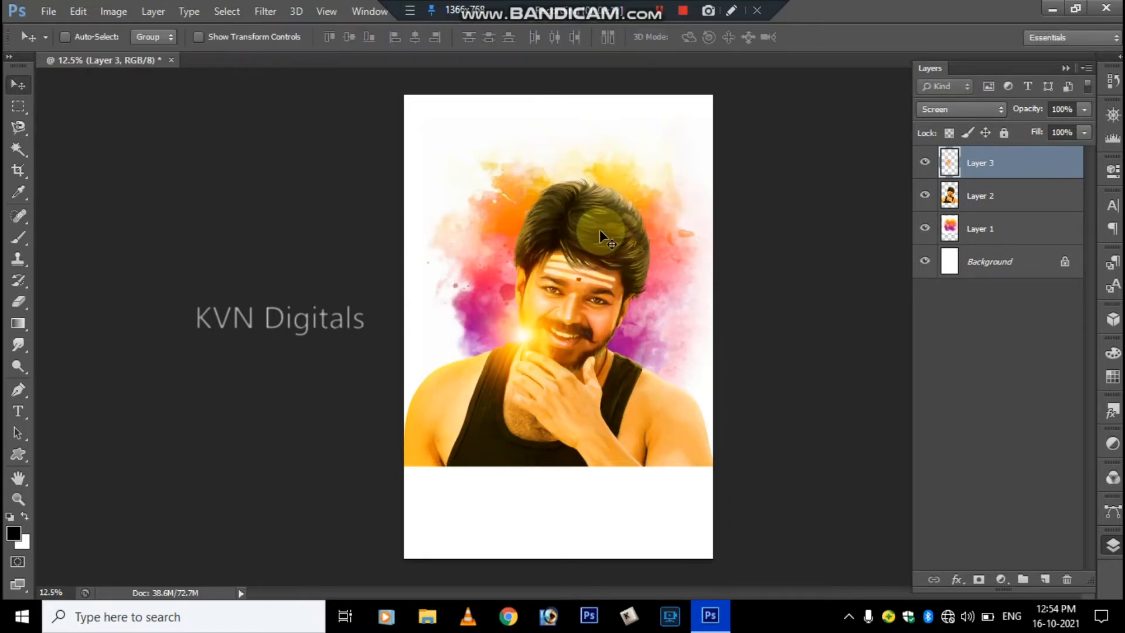
pyautogui.moveTo(521, 349); pyautogui.dragTo(518, 339)
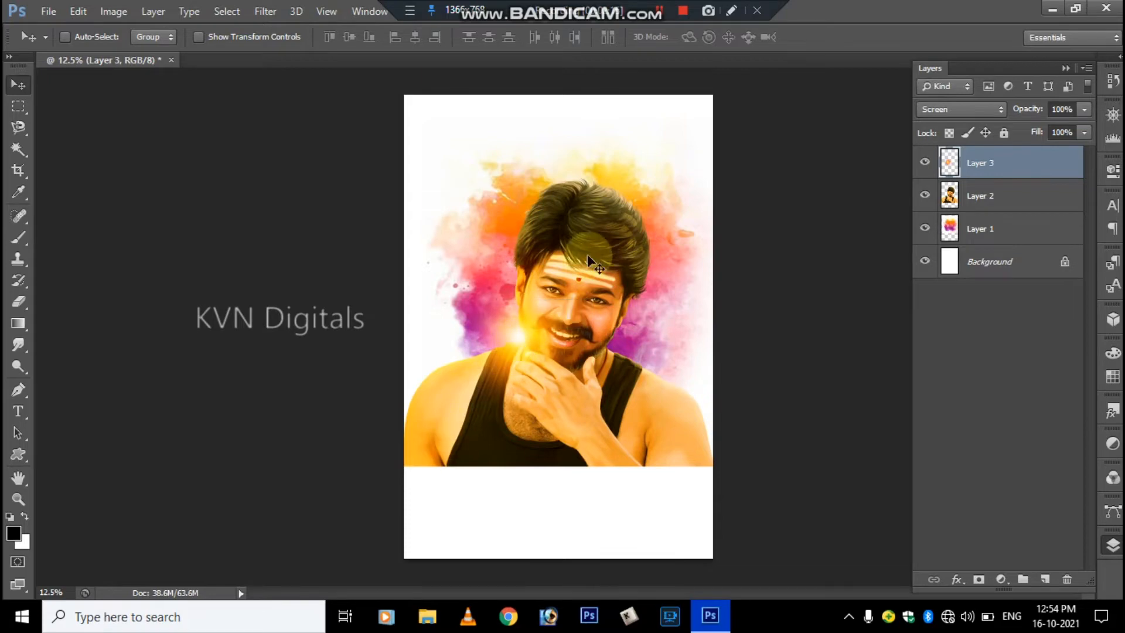
# Fill a full-width white band on a new layer across the poster's bottom, covering the photo's lower edge, and deselect
pyautogui.press('m')
pyautogui.moveTo(389, 455); pyautogui.dragTo(716, 559)
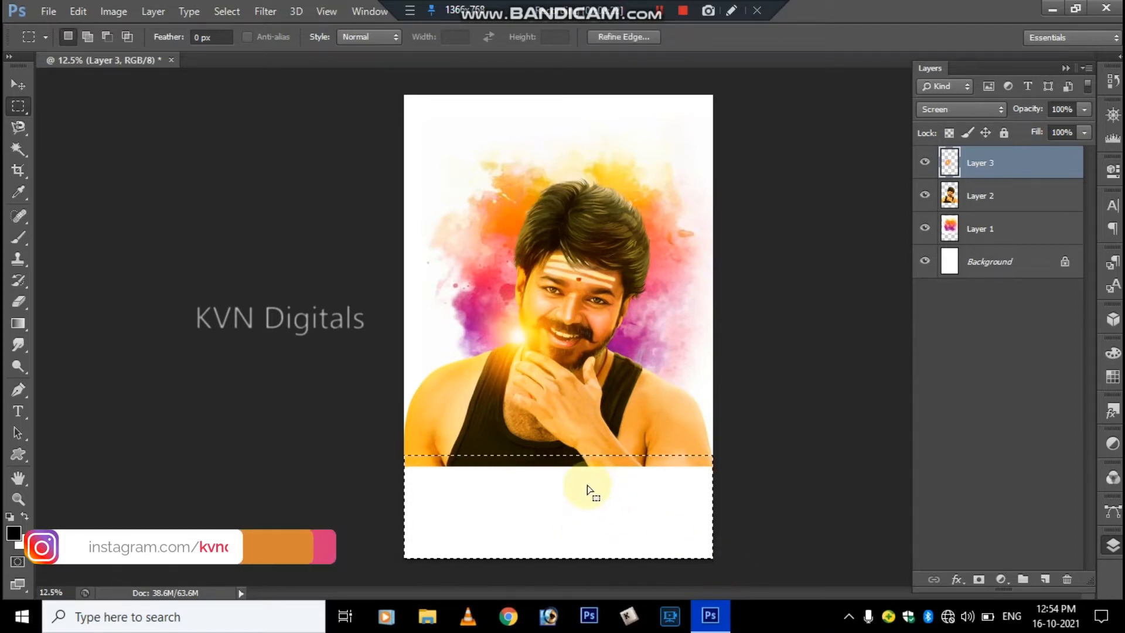
pyautogui.hotkey('ctrl', 'shift', 'n')
pyautogui.press('Return')
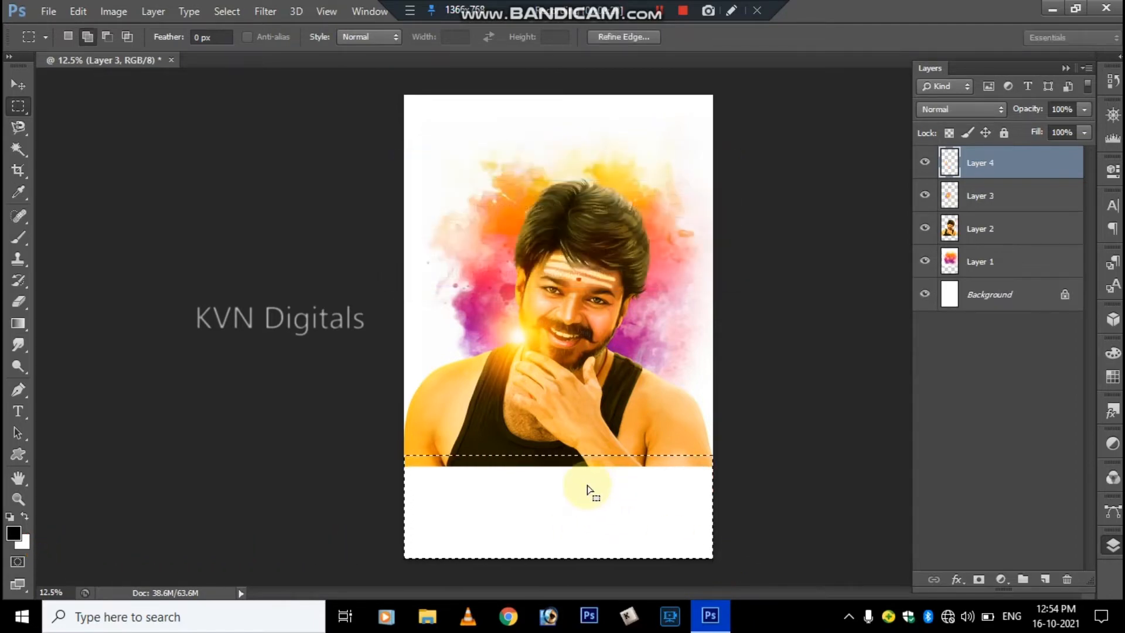
pyautogui.hotkey('ctrl', 'BackSpace')
pyautogui.hotkey('ctrl', 'd')
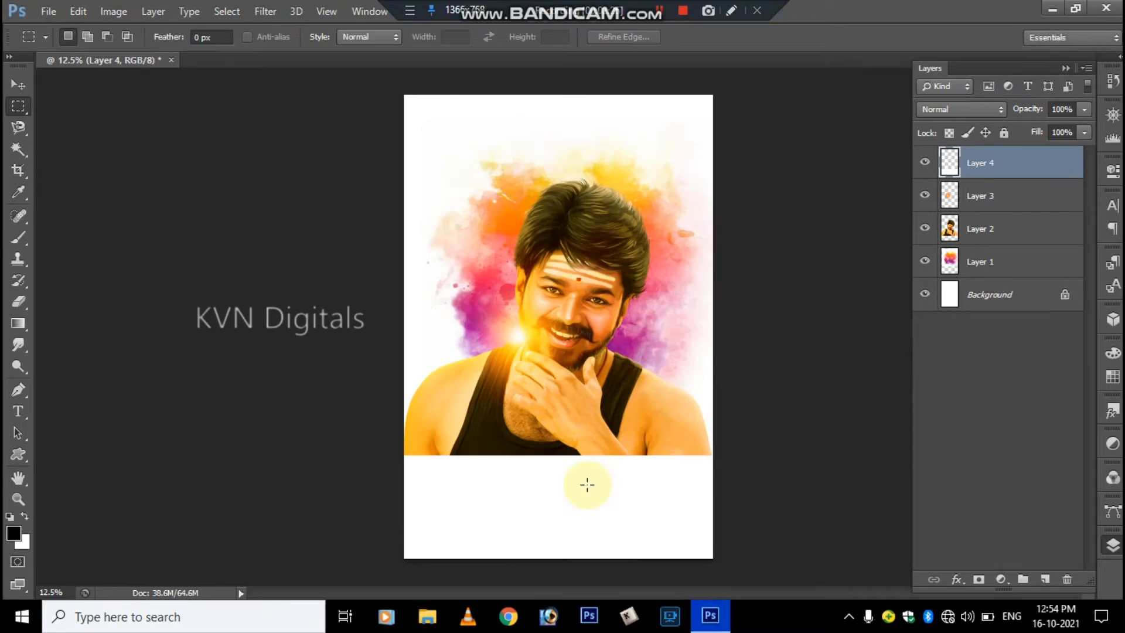
# Add a drop shadow to the white band with angle -100°, distance 17 px and size 169 px
pyautogui.click(1077, 161)
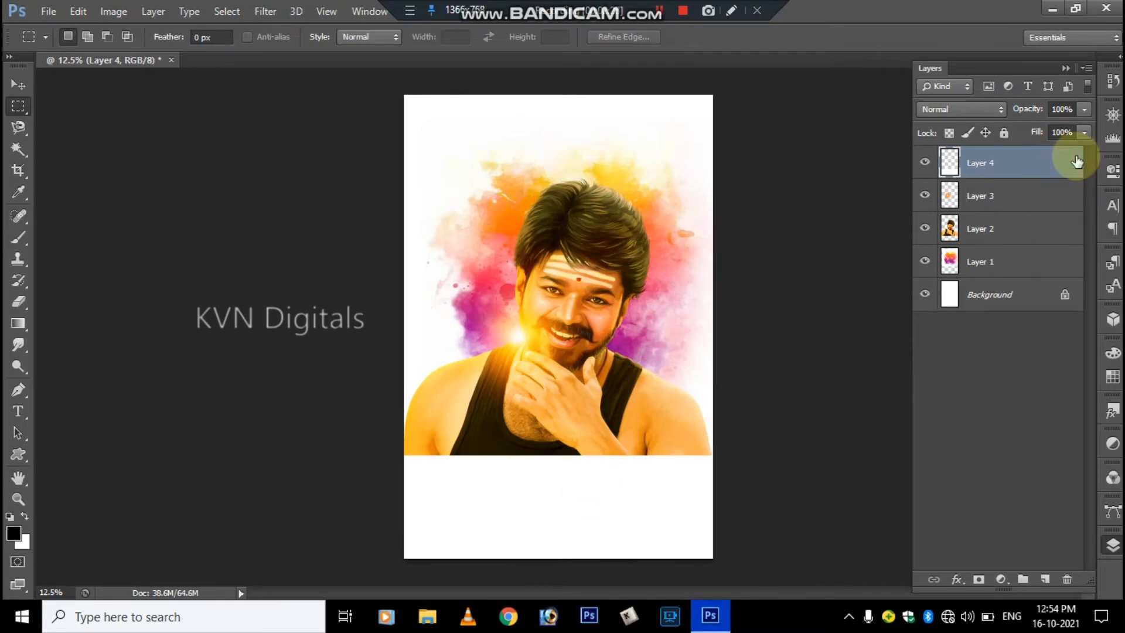
pyautogui.doubleClick(1077, 161)
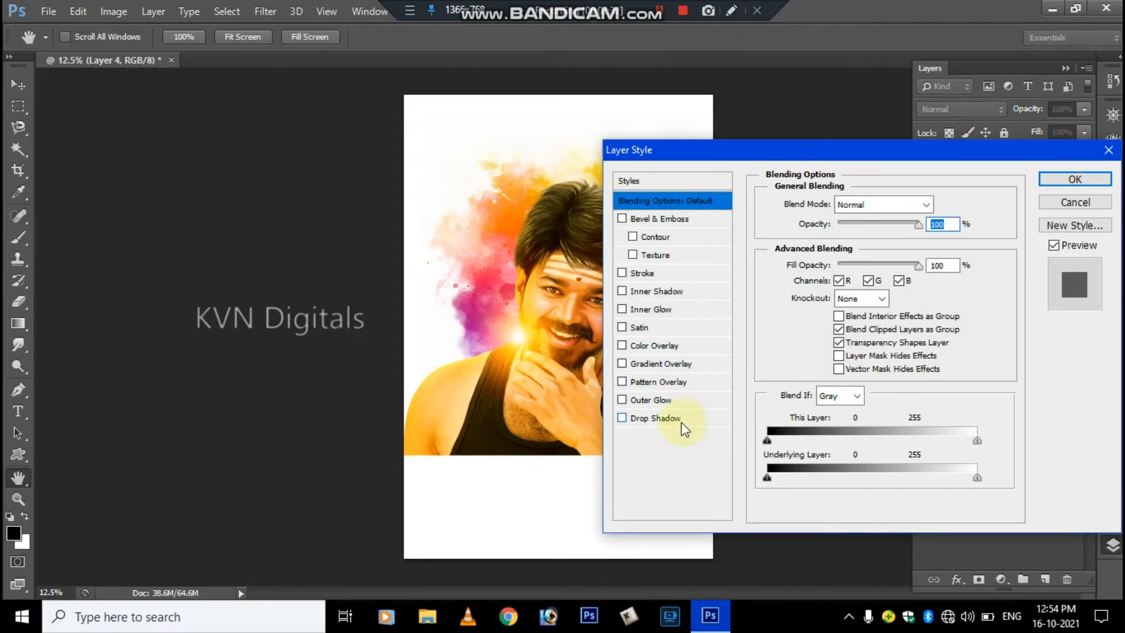
pyautogui.click(682, 422)
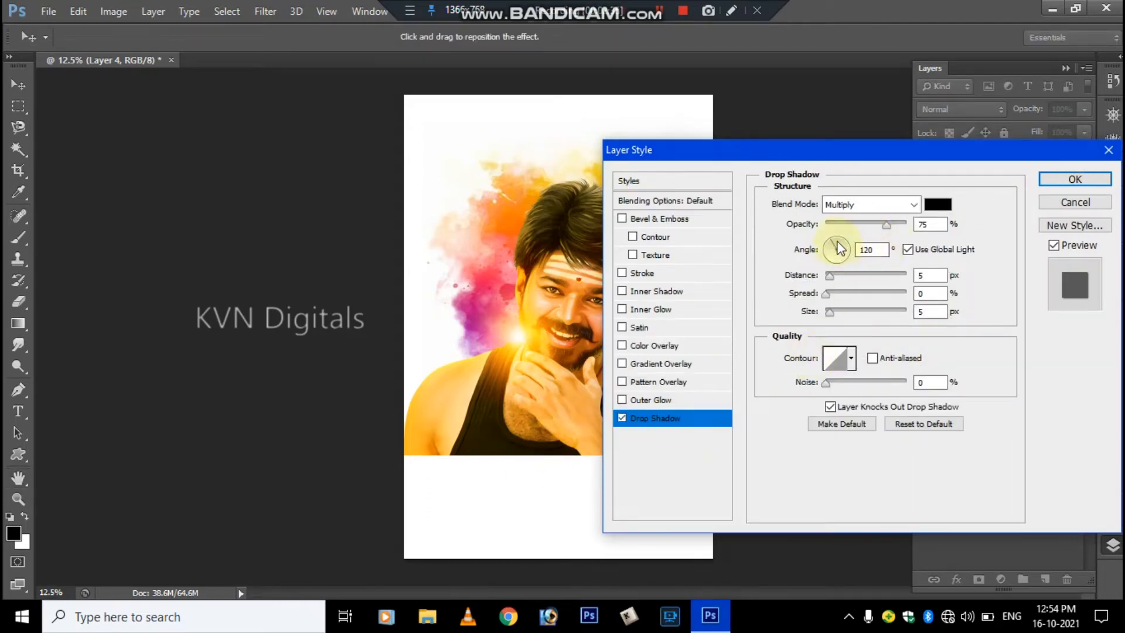
pyautogui.moveTo(830, 276); pyautogui.dragTo(933, 314)
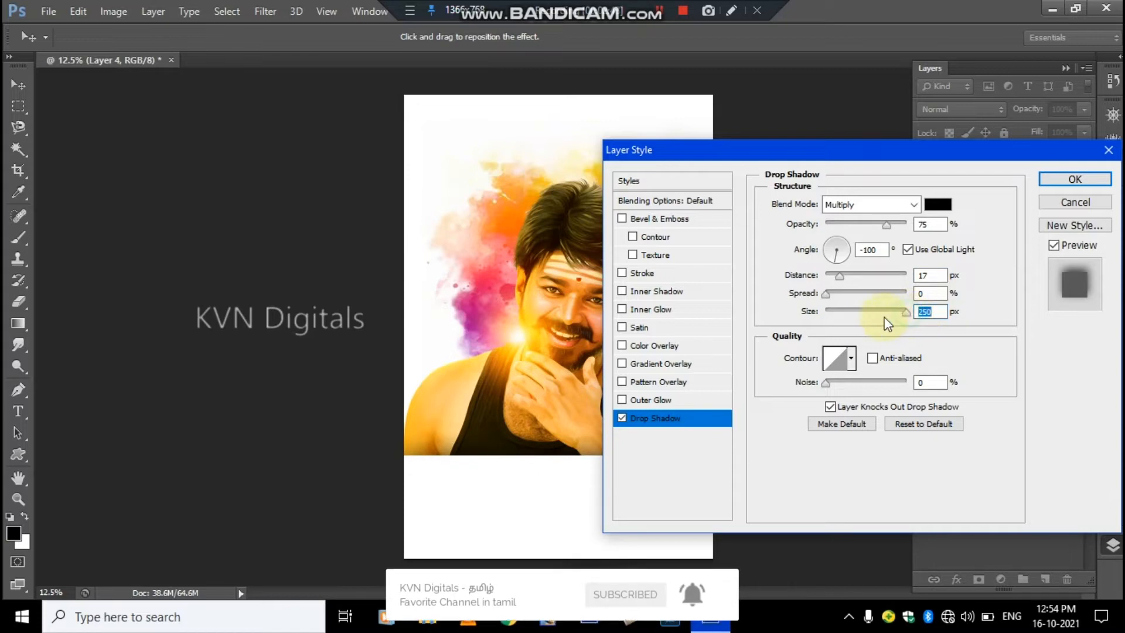
pyautogui.moveTo(888, 325); pyautogui.dragTo(885, 325)
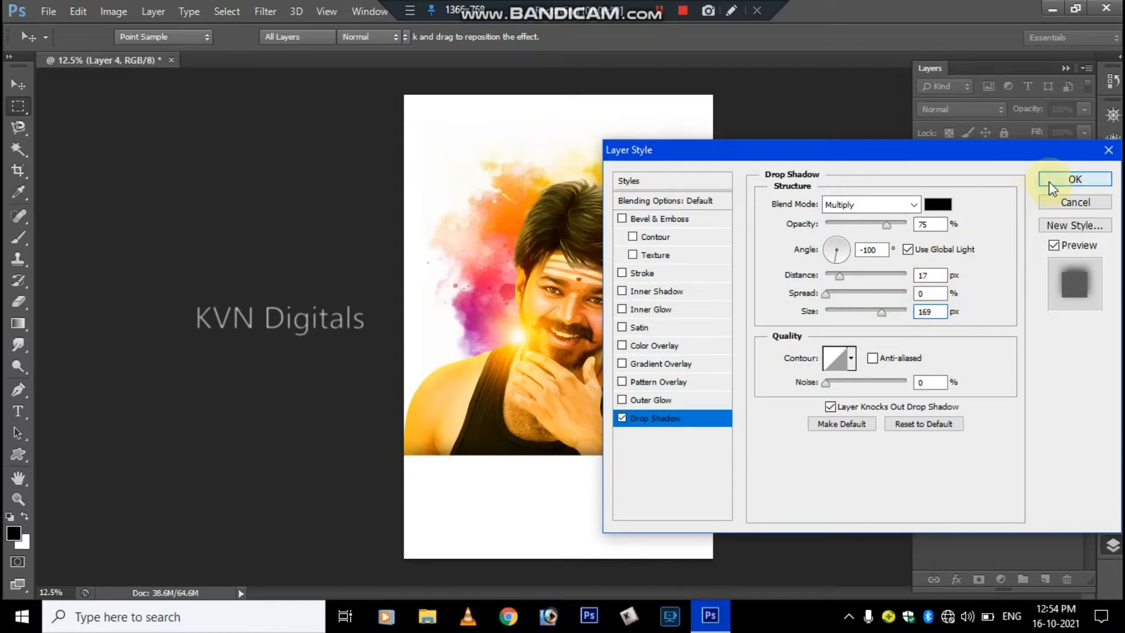
pyautogui.click(1050, 181)
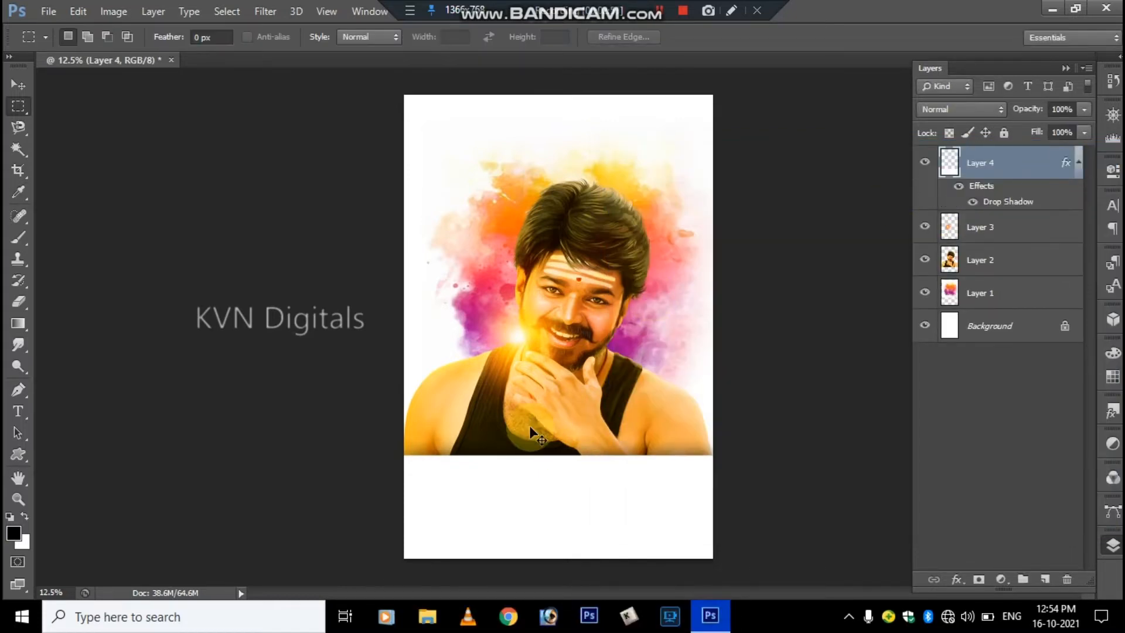
# Open the text images Thalapathi MDE 6, MDE 7 and MDE 8 together from Local Disk (E:)
pyautogui.hotkey('ctrl', 'o')
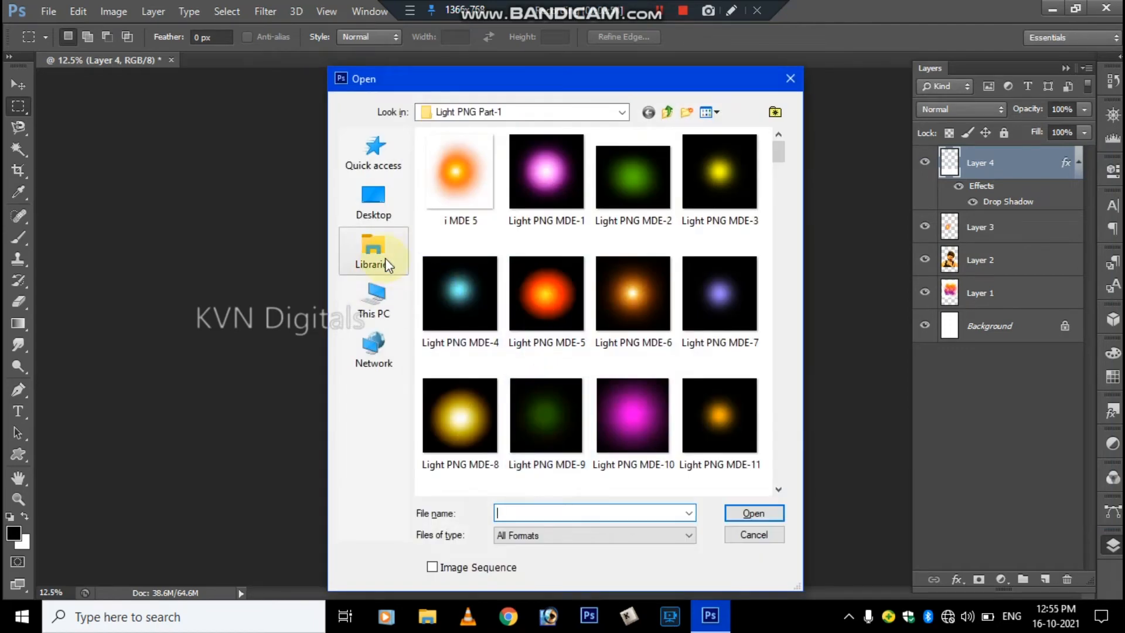
pyautogui.click(381, 298)
pyautogui.scroll(-3, 528, 458)
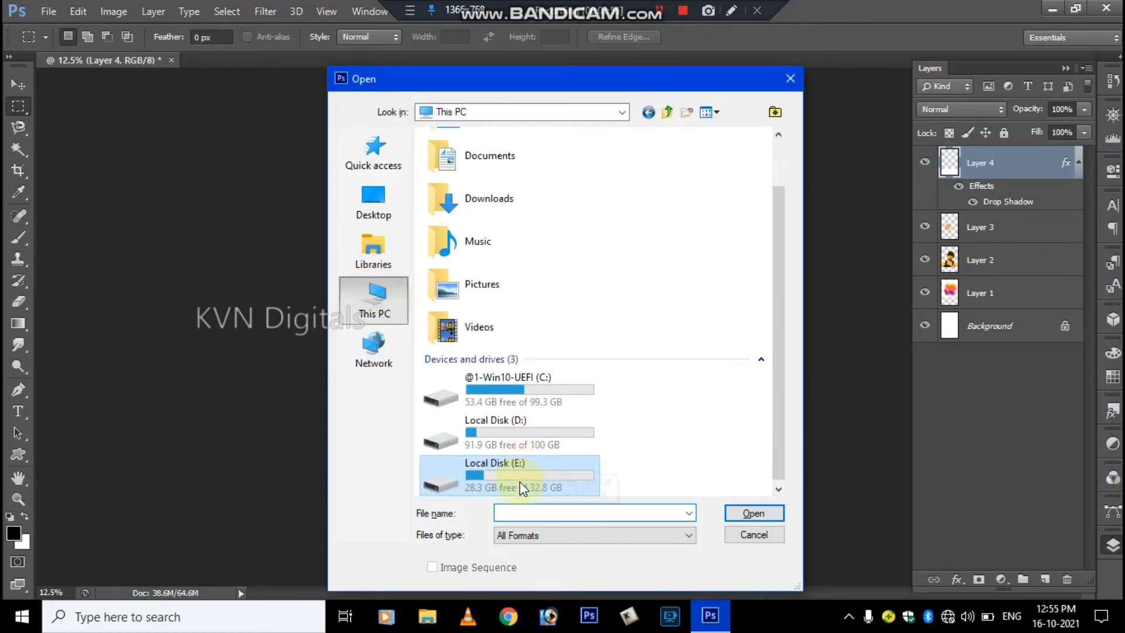
pyautogui.doubleClick(524, 486)
pyautogui.moveTo(779, 167); pyautogui.dragTo(777, 374)
pyautogui.click(528, 217)
pyautogui.keyDown('ctrl'); pyautogui.click(604, 216); pyautogui.keyUp('ctrl')
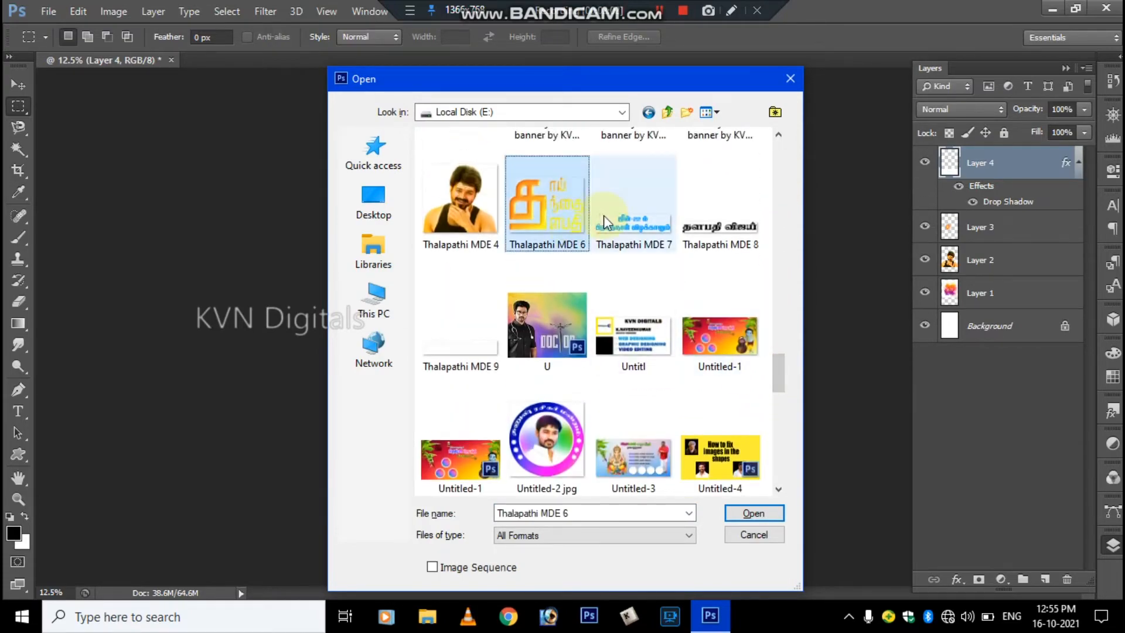
pyautogui.keyDown('ctrl'); pyautogui.click(708, 214); pyautogui.keyUp('ctrl')
pyautogui.press('Return')
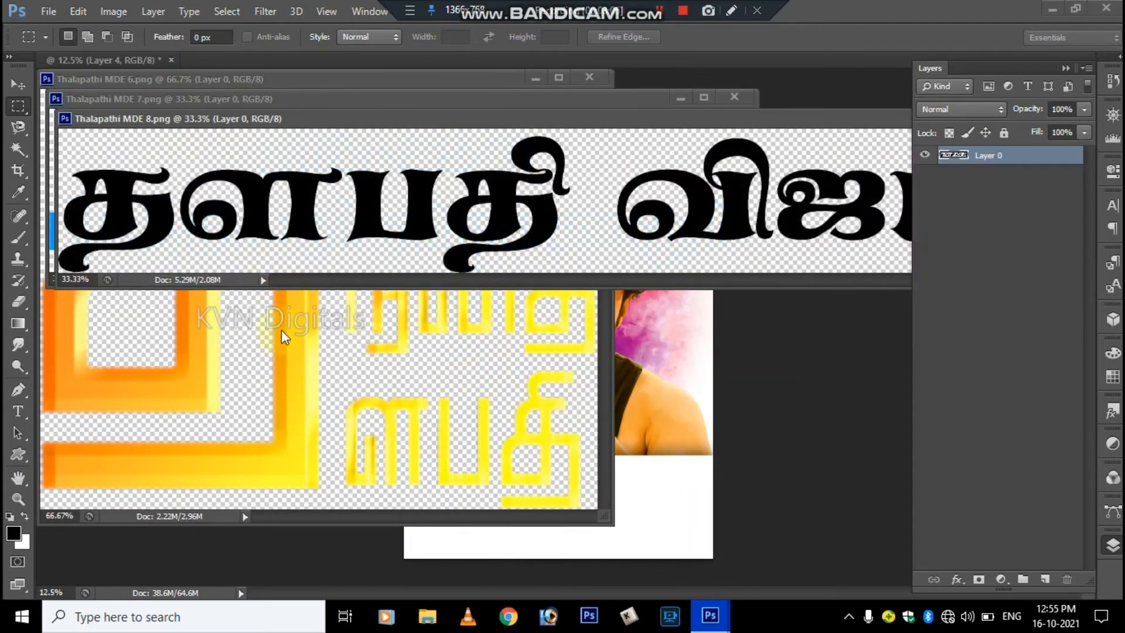
# Copy the orange title artwork from Thalapathi MDE 6.png into the poster and close its source file
pyautogui.click(296, 336)
pyautogui.rightClick(296, 337)
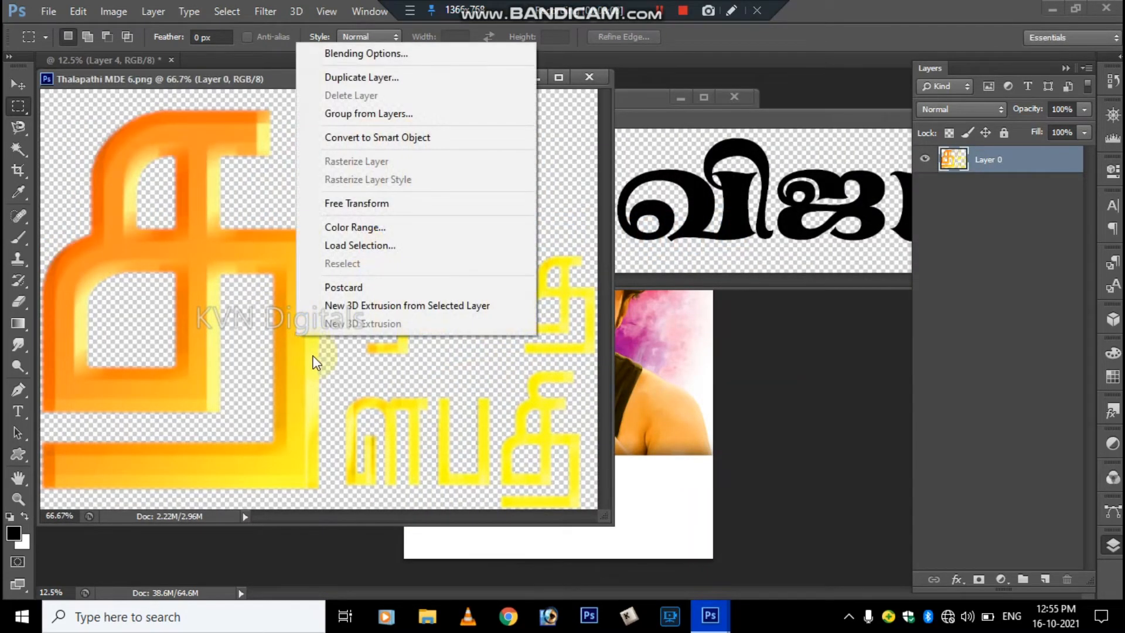
pyautogui.click(312, 355)
pyautogui.press('v')
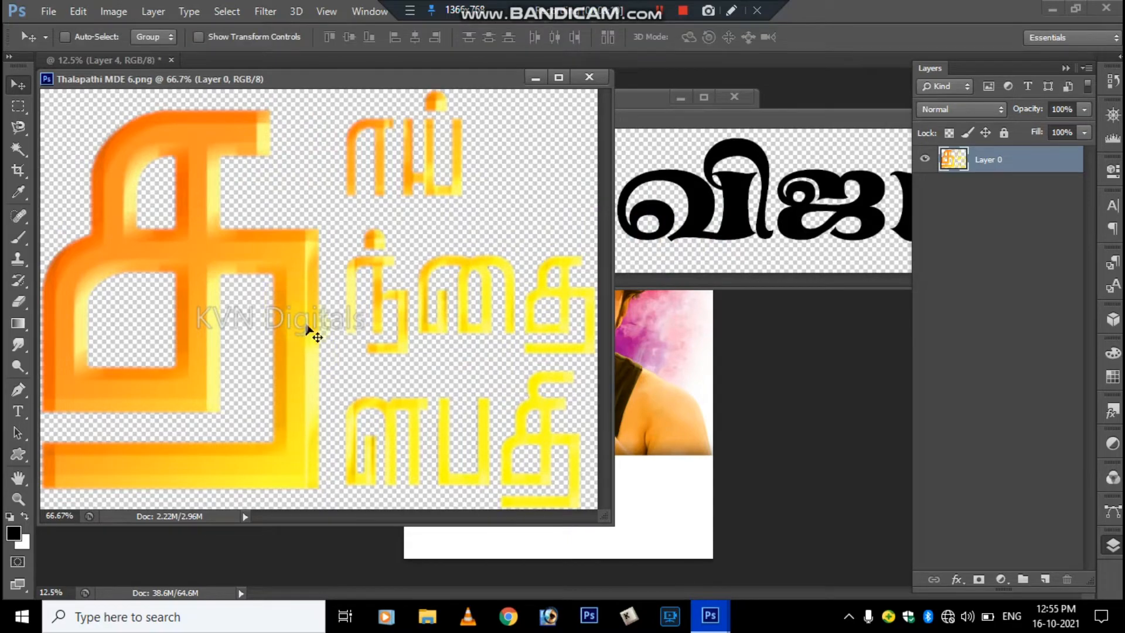
pyautogui.moveTo(365, 324); pyautogui.dragTo(667, 404)
pyautogui.click(590, 75)
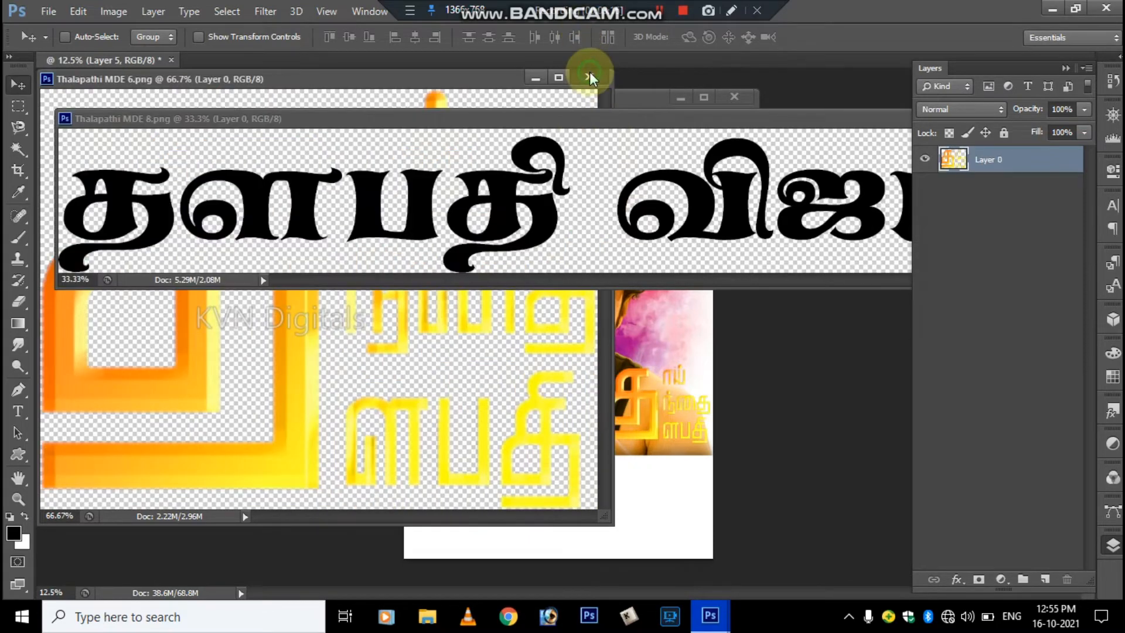
# Copy the black name text from Thalapathi MDE 8.png and the blue text from Thalapathi MDE 7.png into the poster, closing both sources
pyautogui.moveTo(419, 219); pyautogui.dragTo(626, 286)
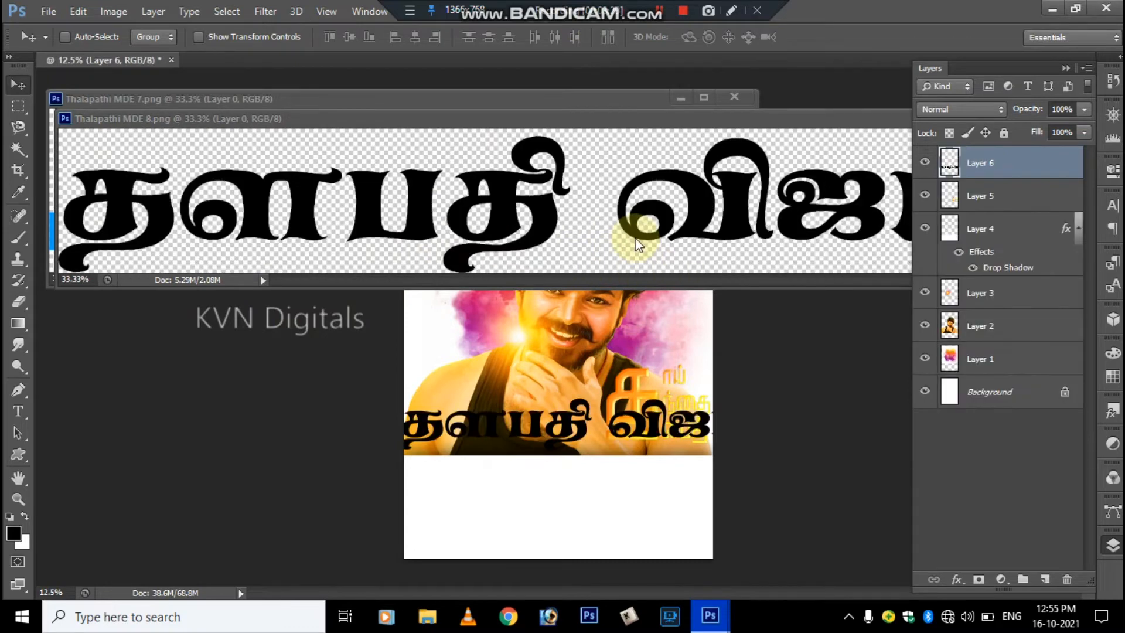
pyautogui.click(591, 189)
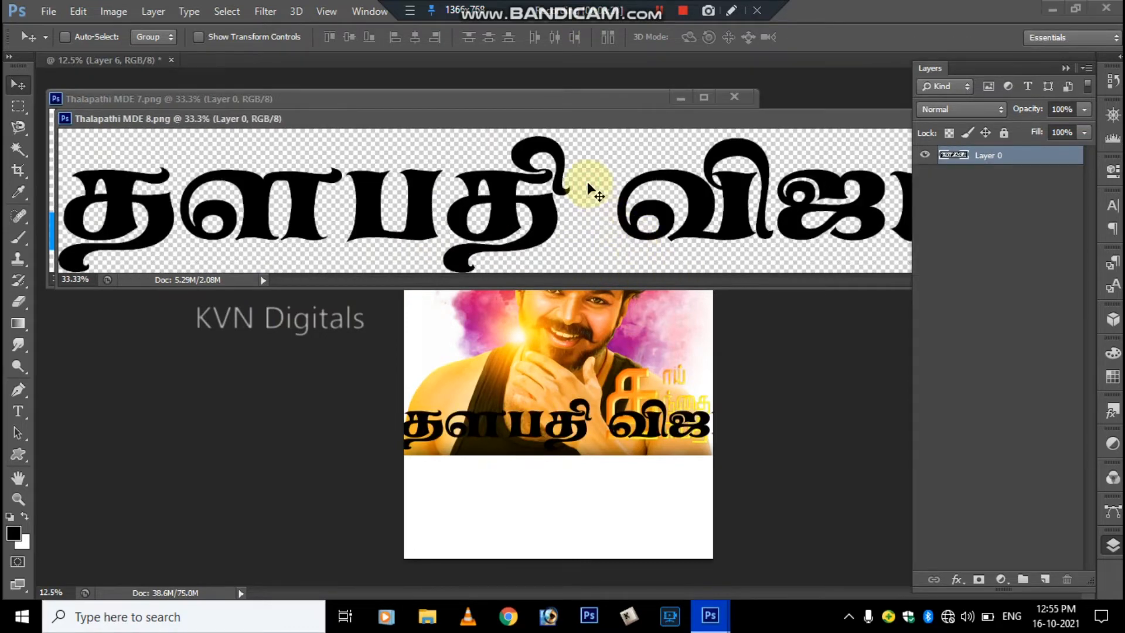
pyautogui.hotkey('ctrl', 'w')
pyautogui.rightClick(461, 144)
pyautogui.click(472, 152)
pyautogui.moveTo(473, 152); pyautogui.dragTo(523, 384)
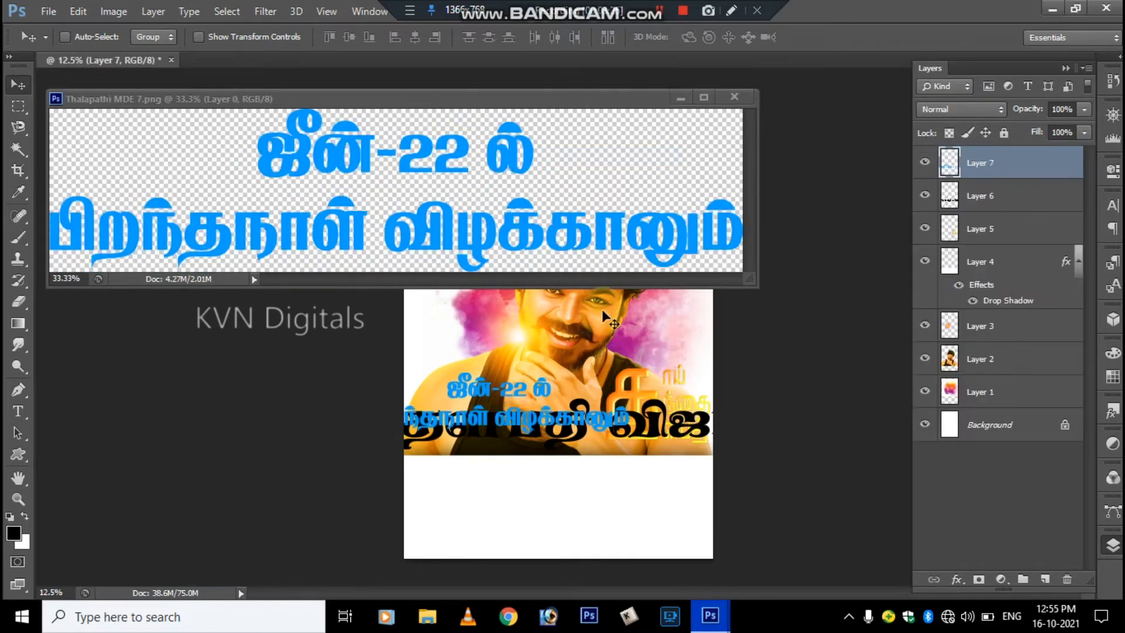
pyautogui.click(734, 98)
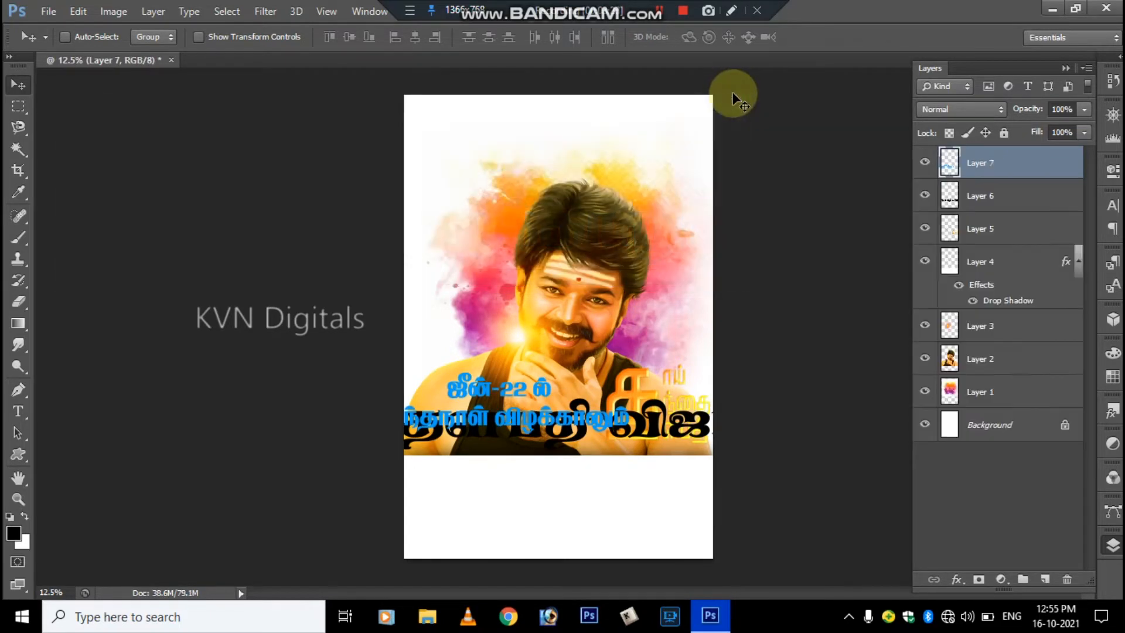
# Hide the blue and black text layers and move the orange title to the poster's top-left corner
pyautogui.click(925, 163)
pyautogui.click(926, 194)
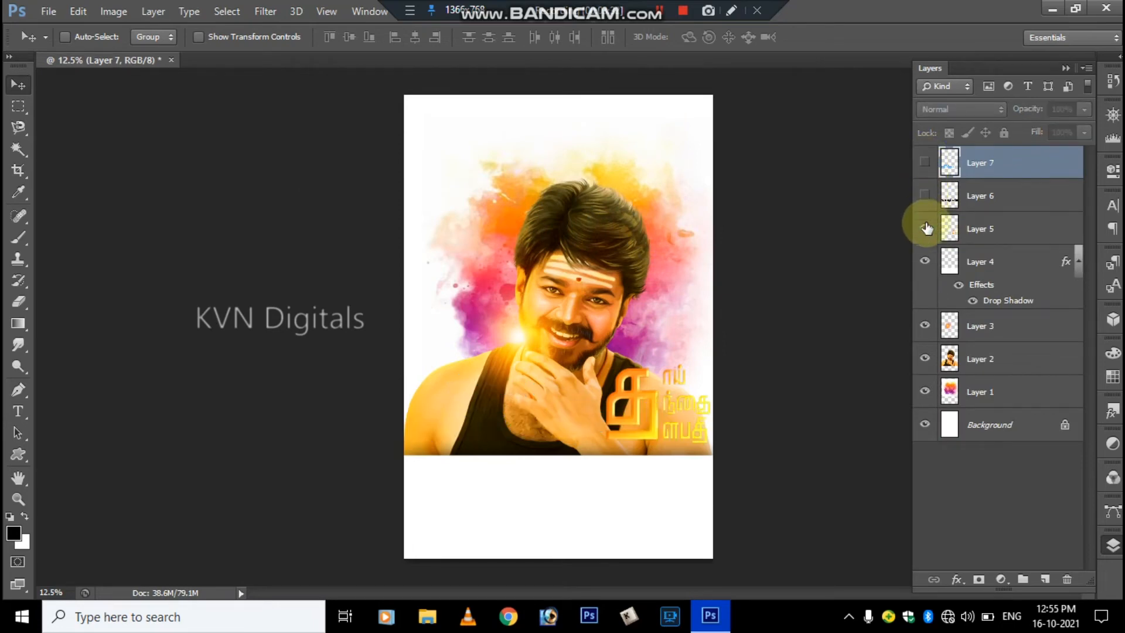
pyautogui.rightClick(643, 419)
pyautogui.click(654, 425)
pyautogui.moveTo(650, 423); pyautogui.dragTo(447, 133)
pyautogui.click(952, 233)
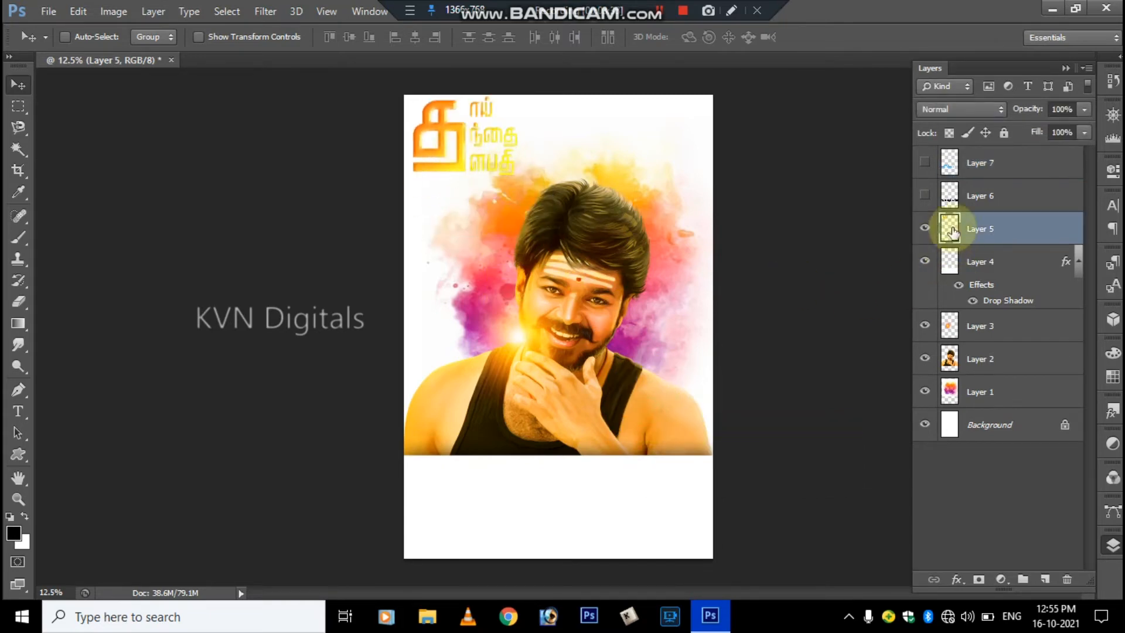
# Show the blue birthday text again and move it onto the white band below the photo
pyautogui.click(928, 163)
pyautogui.moveTo(493, 392)
pyautogui.mouseDown()
pyautogui.moveTo(532, 429)
pyautogui.moveTo(491, 393)
pyautogui.mouseUp()
pyautogui.rightClick(483, 386)
pyautogui.click(497, 397)
pyautogui.moveTo(484, 396); pyautogui.dragTo(544, 475)
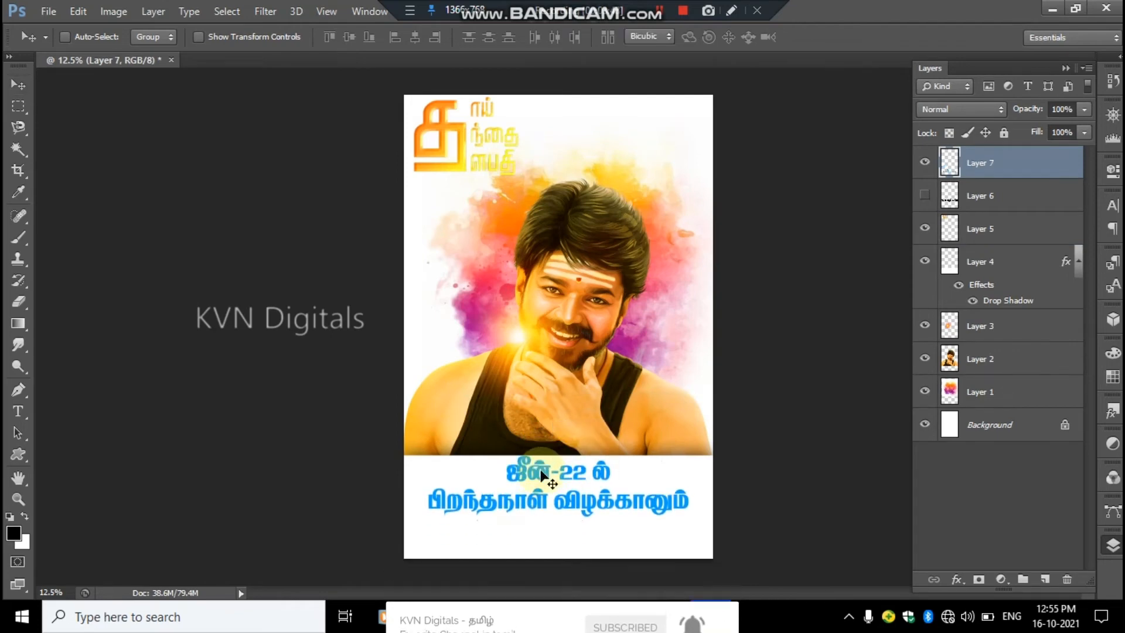
# Scale the birthday text down, centre it at the top of the white band, and apply the magenta-purple gradient style
pyautogui.hotkey('ctrl', 't')
pyautogui.moveTo(691, 456); pyautogui.dragTo(667, 462)
pyautogui.doubleClick(562, 469)
pyautogui.moveTo(560, 472); pyautogui.dragTo(559, 468)
pyautogui.click(1117, 408)
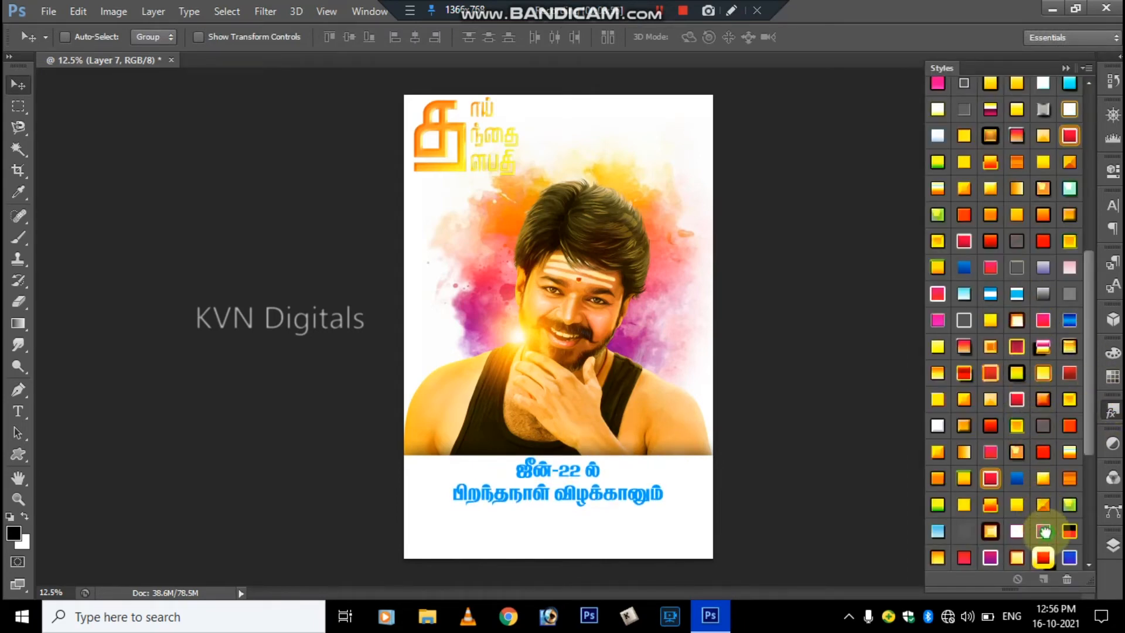
pyautogui.click(1045, 532)
pyautogui.click(1113, 545)
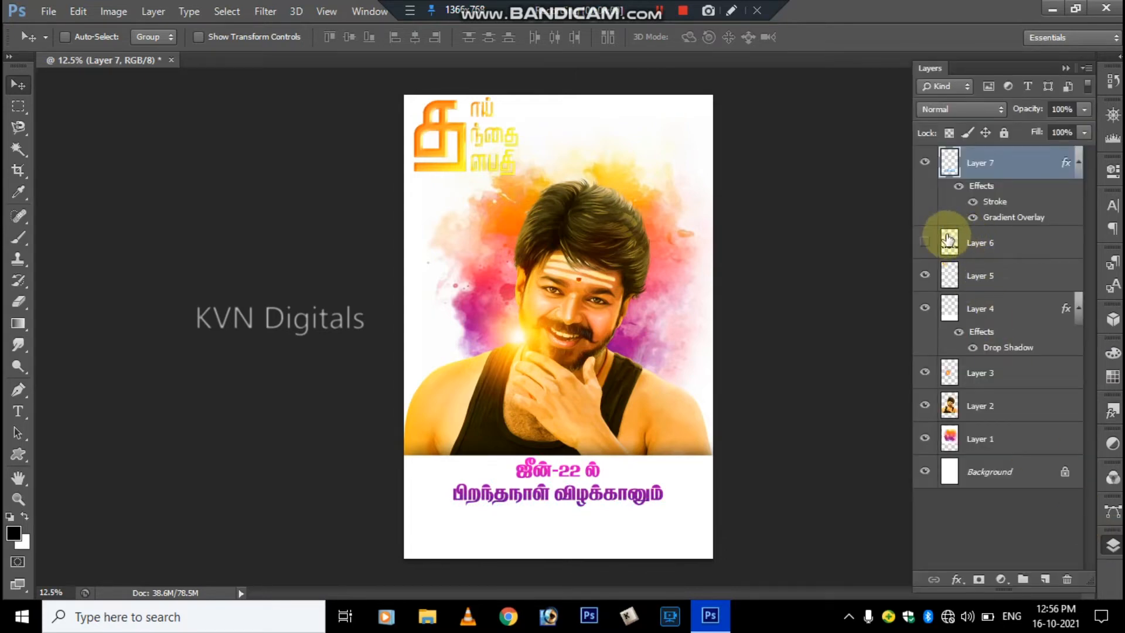
# Show the black name text layer and move it below the birthday text at the bottom of the poster
pyautogui.click(925, 243)
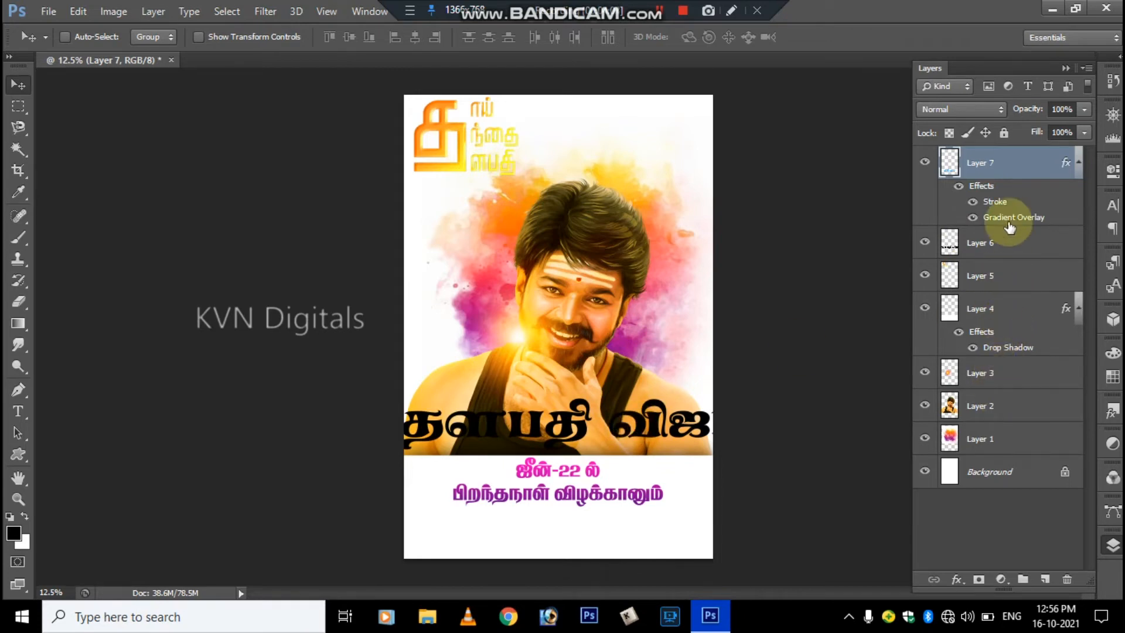
pyautogui.click(1008, 243)
pyautogui.moveTo(648, 429); pyautogui.dragTo(643, 534)
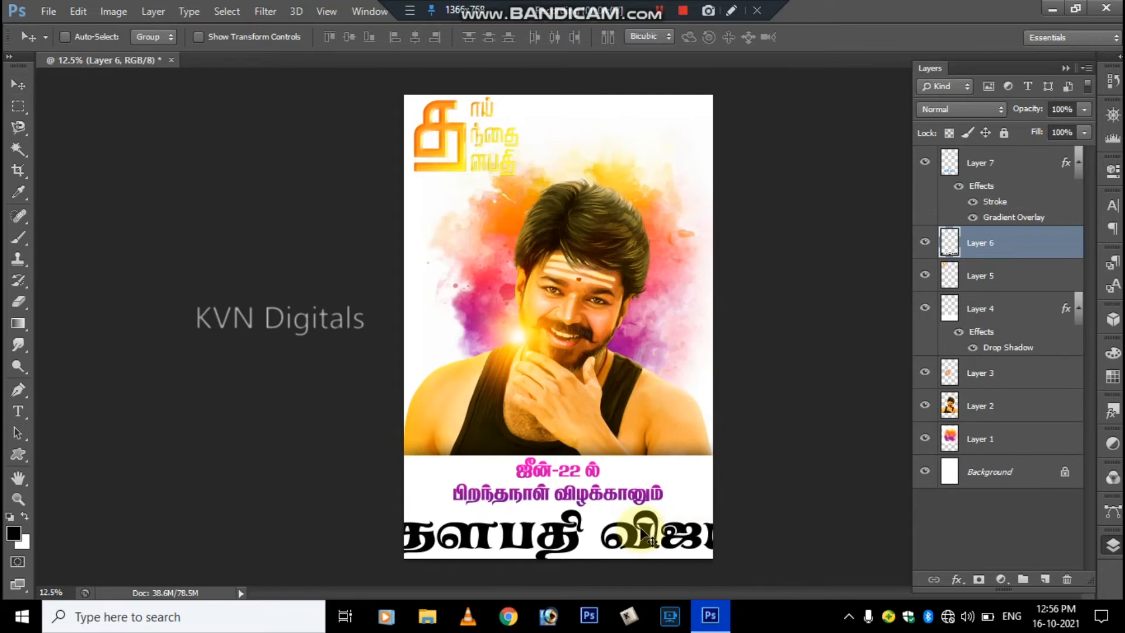
# Scale the black name text down to fit the poster's width and apply the blue gradient style to it
pyautogui.hotkey('ctrl', 't')
pyautogui.moveTo(748, 510); pyautogui.dragTo(703, 495)
pyautogui.press('Return')
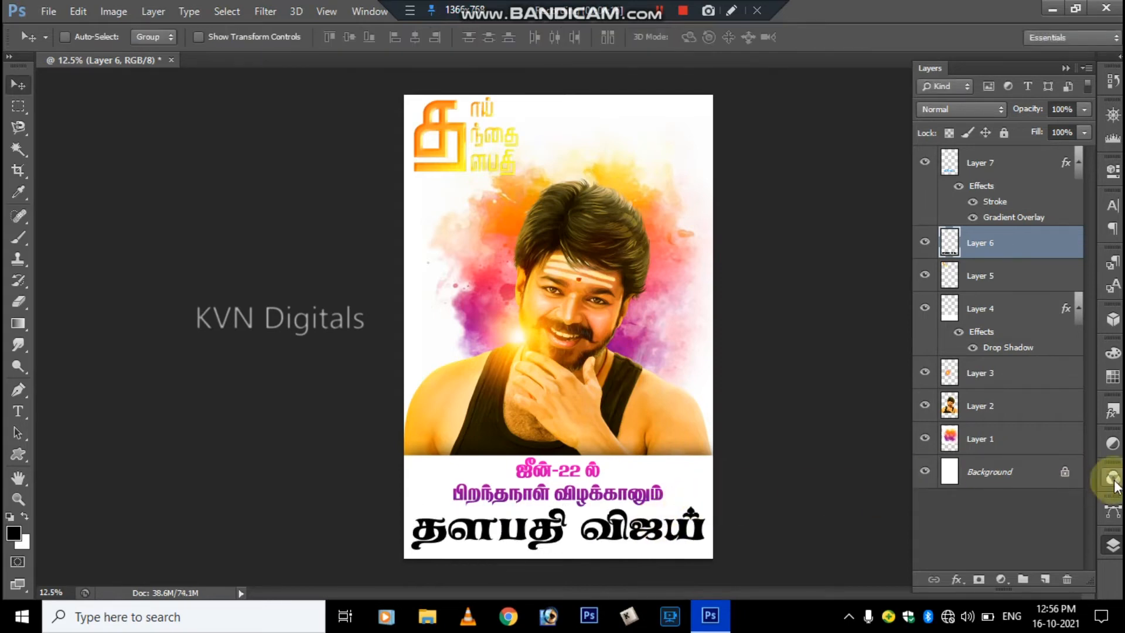
pyautogui.click(1113, 412)
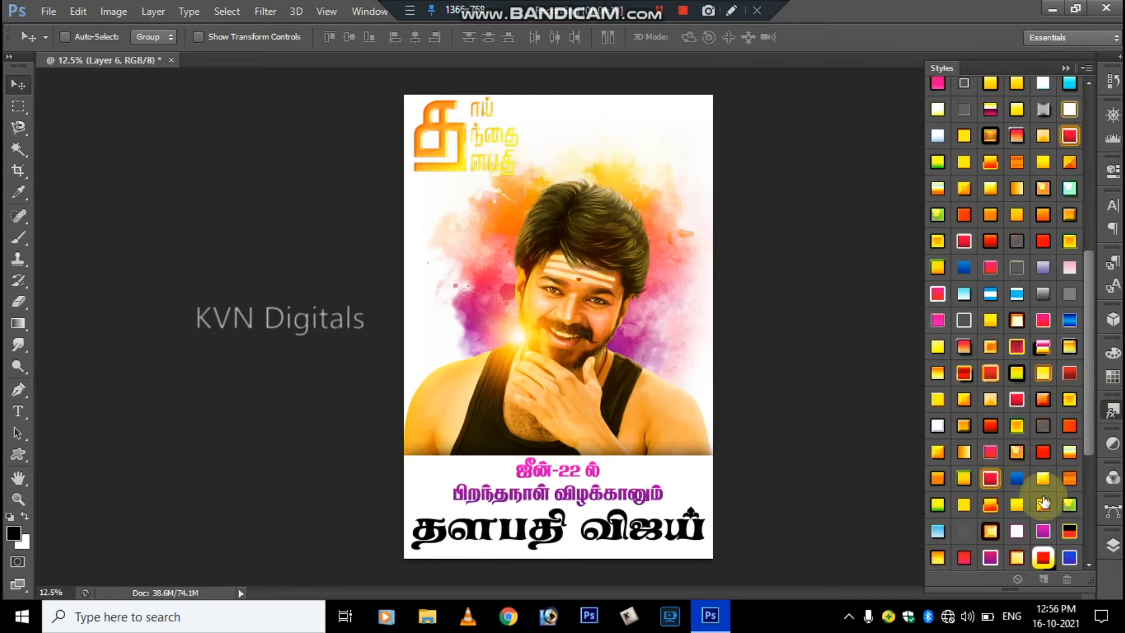
pyautogui.click(1070, 320)
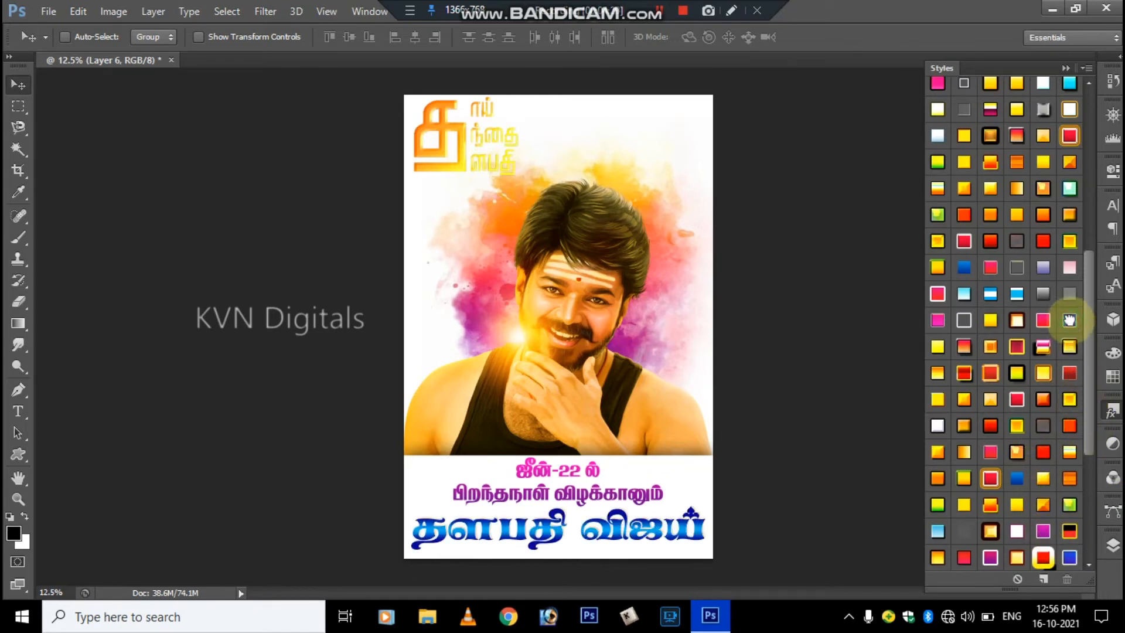
# Scale the orange title down, tuck it into the top-left corner of the poster, and apply a yellow-orange gradient style
pyautogui.rightClick(461, 142)
pyautogui.click(469, 151)
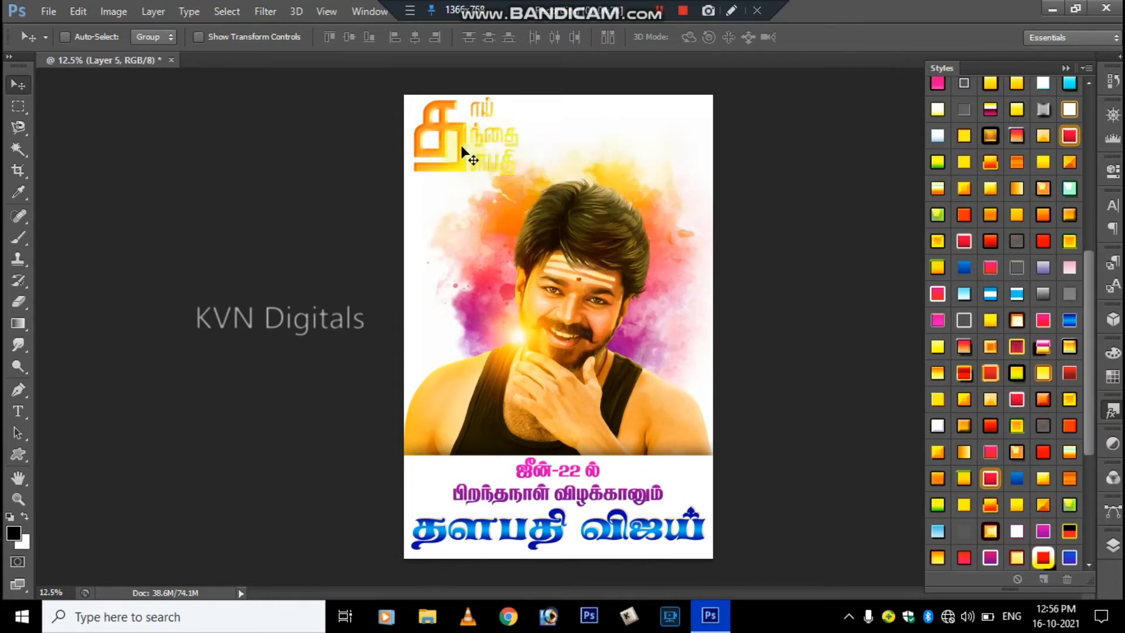
pyautogui.hotkey('ctrl', 't')
pyautogui.moveTo(519, 175); pyautogui.dragTo(474, 144)
pyautogui.press('Return')
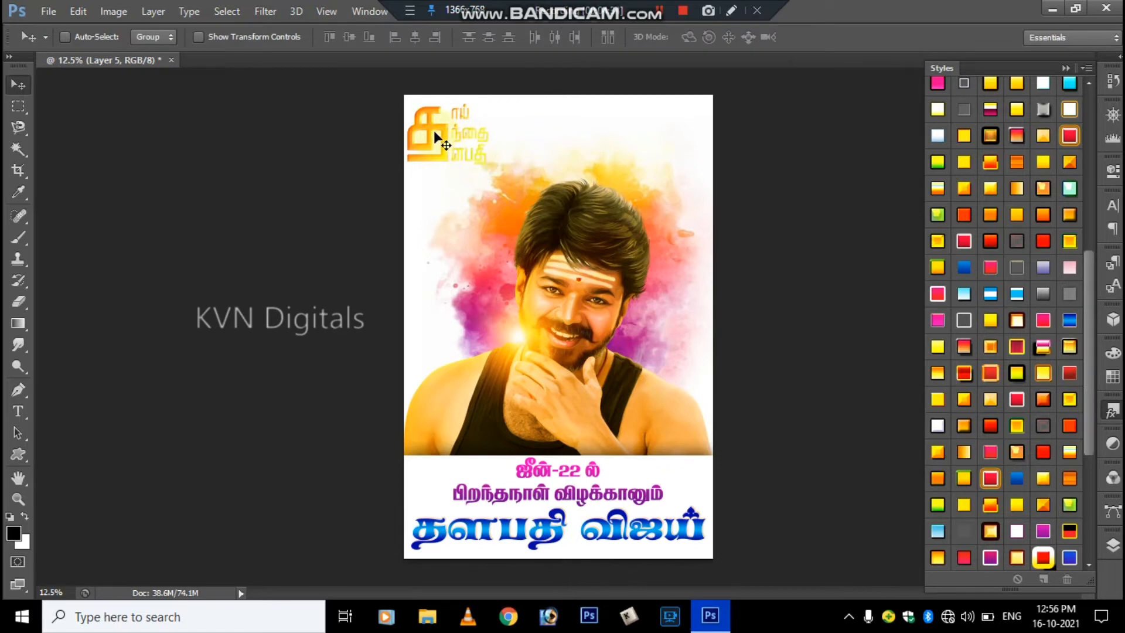
pyautogui.moveTo(447, 139); pyautogui.dragTo(441, 132)
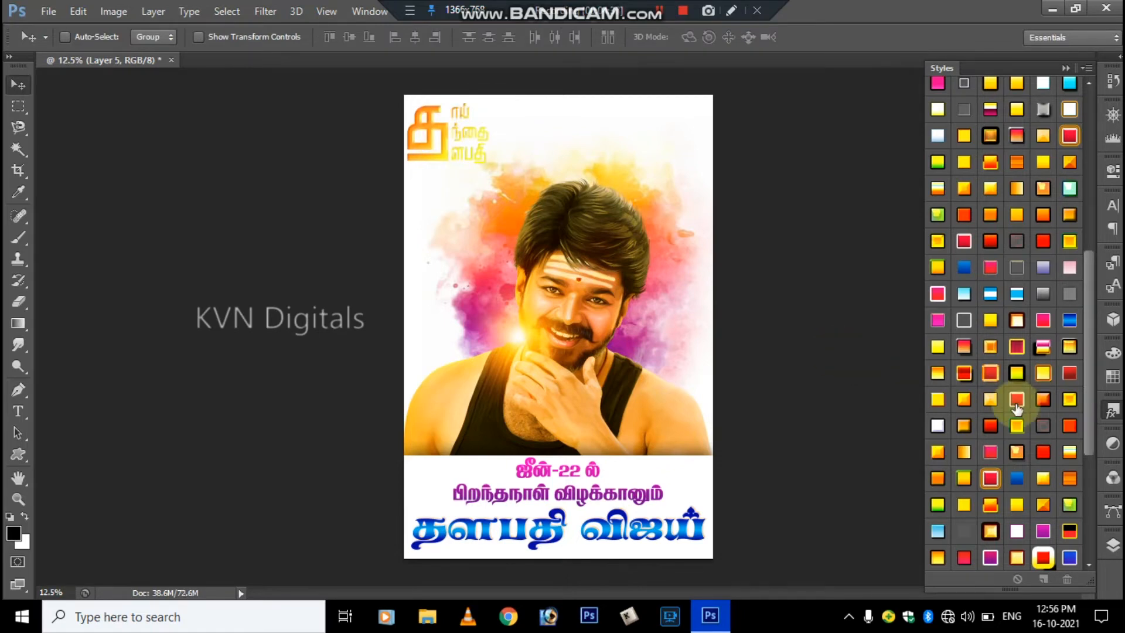
pyautogui.click(990, 320)
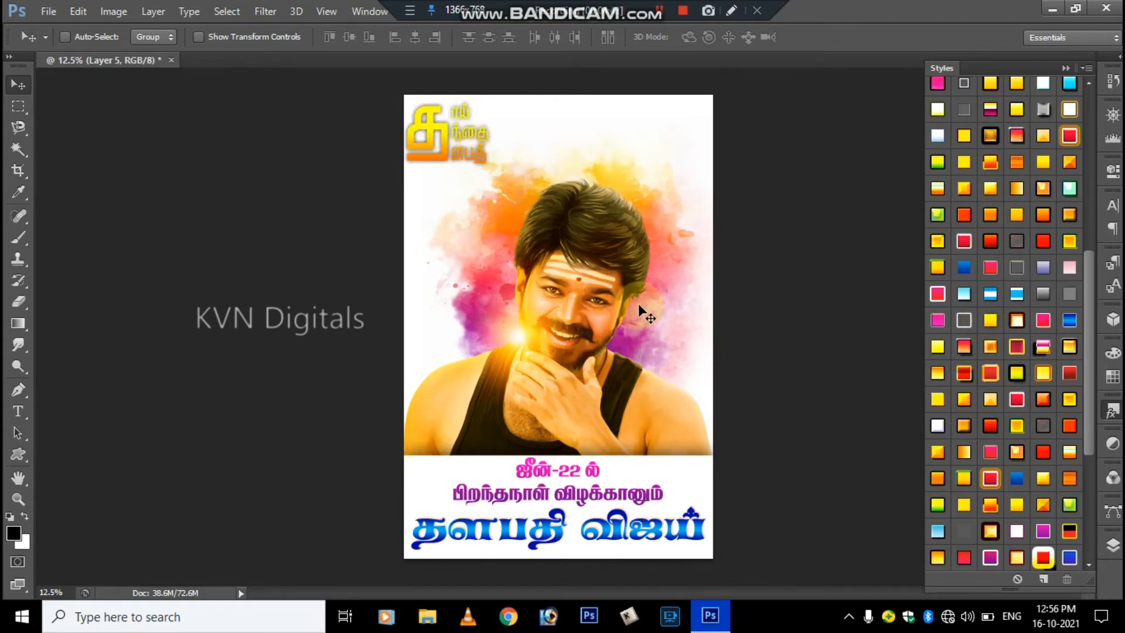
# Open the kvn digitals (7) image and bring its circular portrait with the white ring into the poster
pyautogui.hotkey('ctrl', 'o')
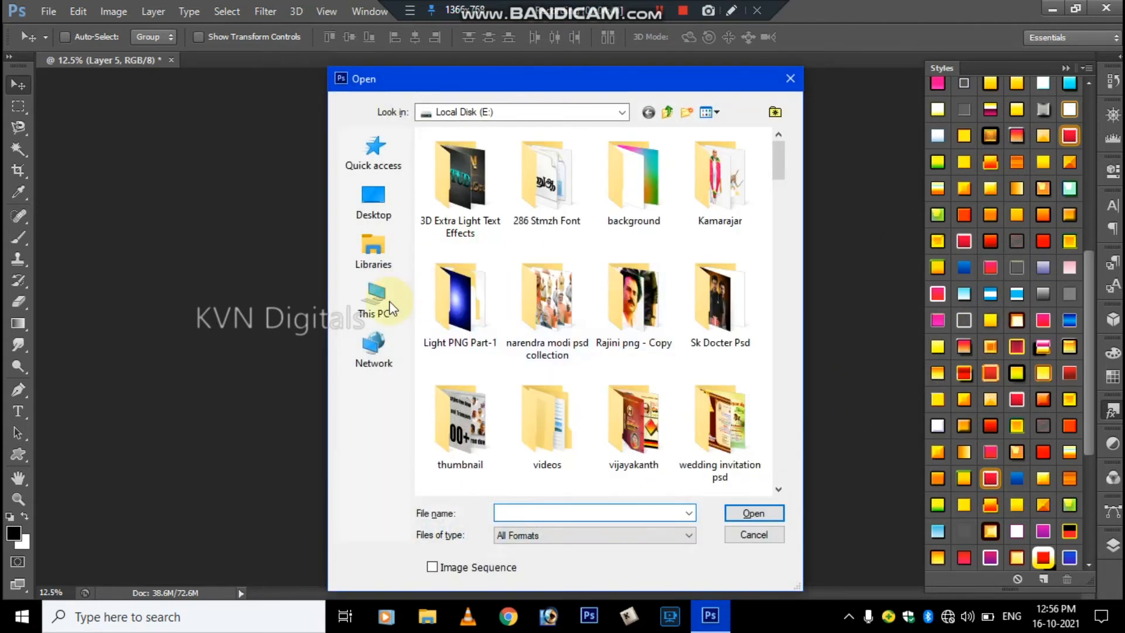
pyautogui.moveTo(785, 171); pyautogui.dragTo(776, 511)
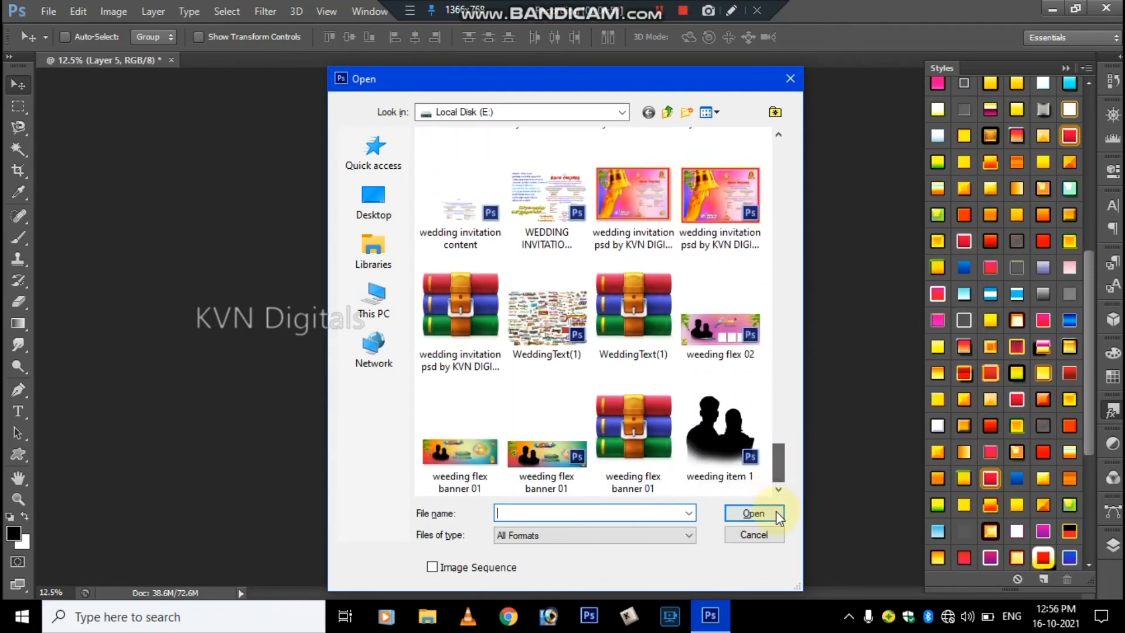
pyautogui.moveTo(784, 469); pyautogui.dragTo(788, 255)
pyautogui.doubleClick(636, 352)
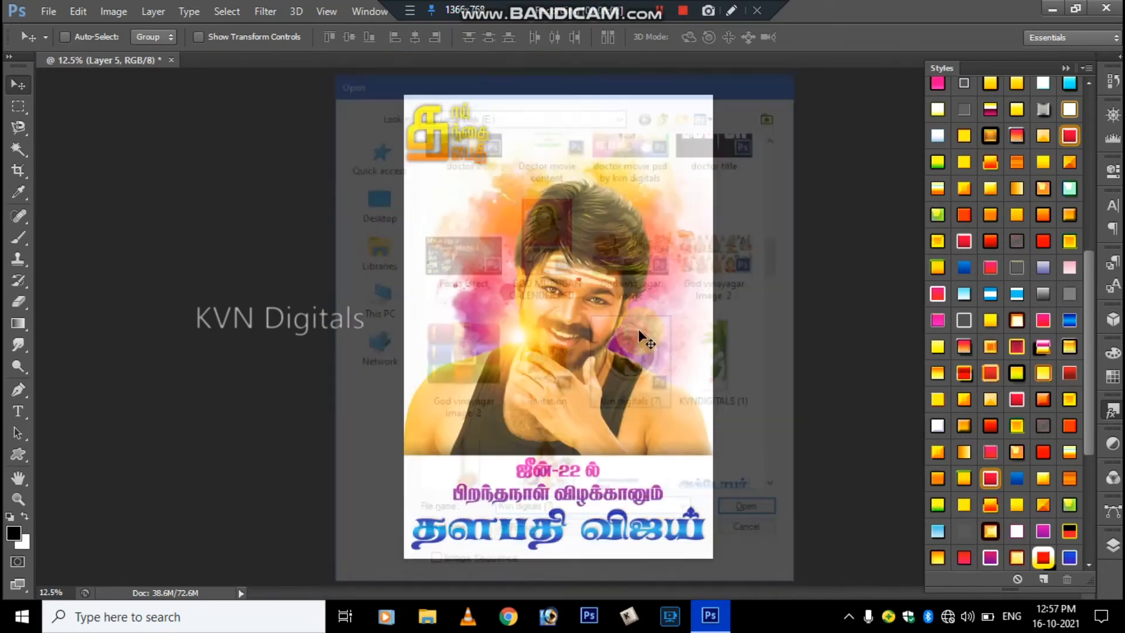
pyautogui.moveTo(235, 246); pyautogui.dragTo(582, 219)
pyautogui.click(444, 77)
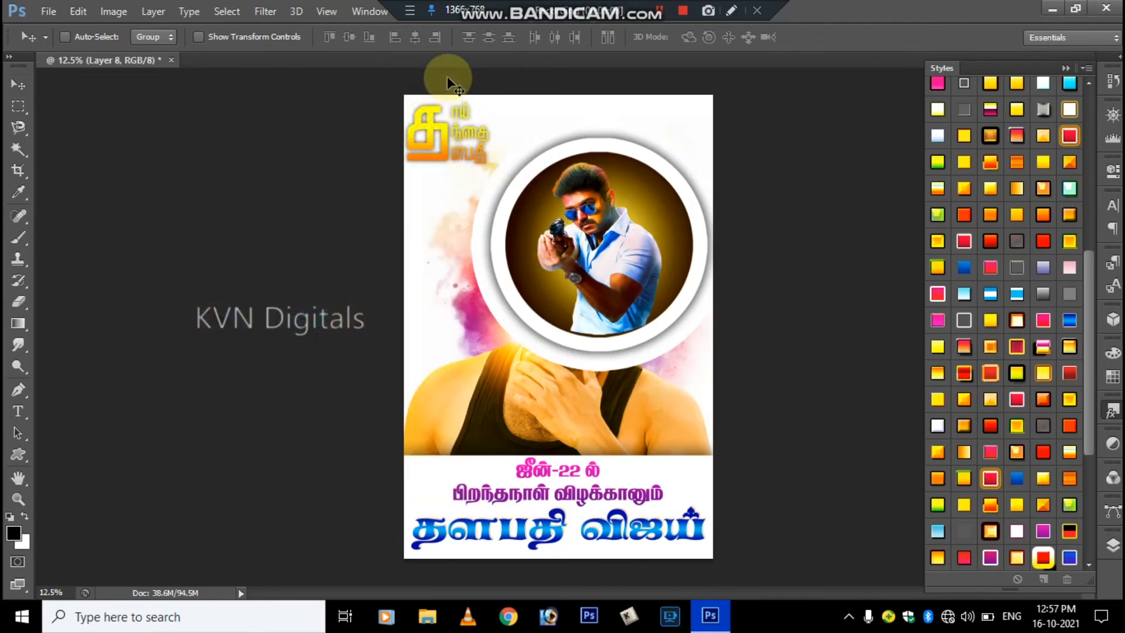
# Scale the circular portrait down to about 34% and place it in the poster's top-right corner
pyautogui.hotkey('ctrl', 't')
pyautogui.moveTo(737, 109); pyautogui.dragTo(710, 101)
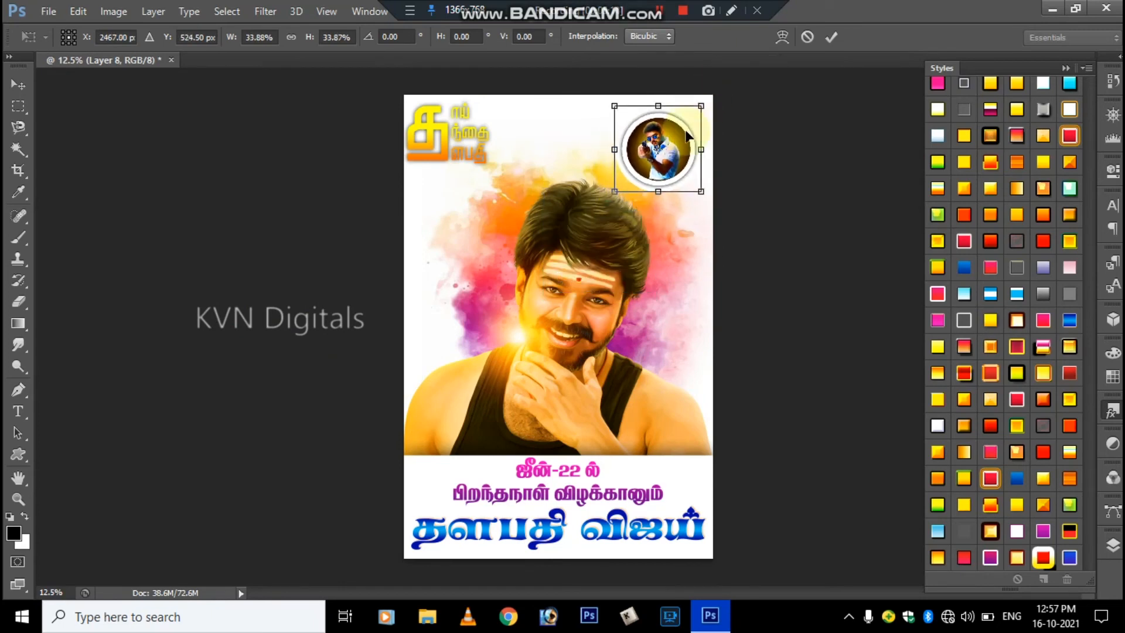
pyautogui.moveTo(681, 139); pyautogui.dragTo(690, 142)
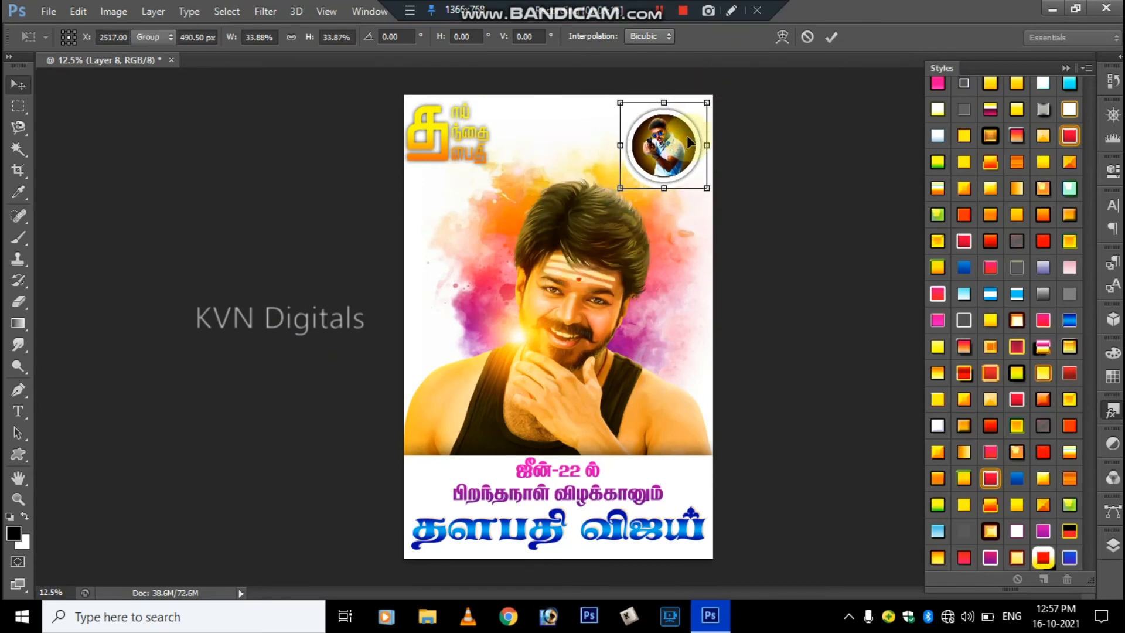
pyautogui.press('Return')
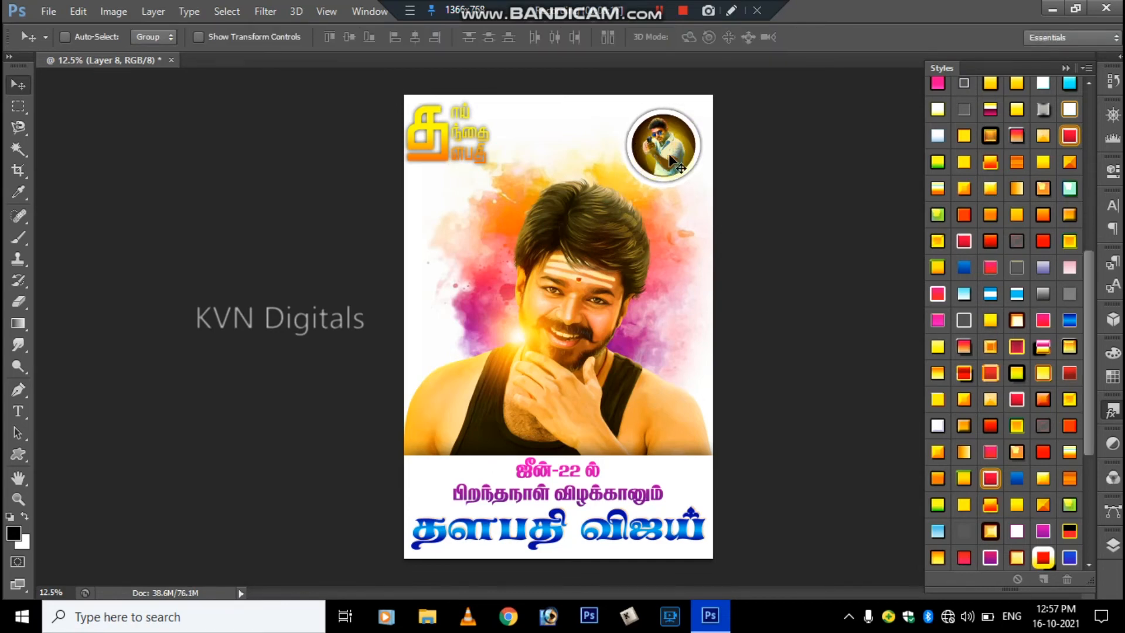
# Rotate the circular portrait about 7 degrees counterclockwise and shift it slightly closer to the poster's right edge
pyautogui.hotkey('ctrl', 't')
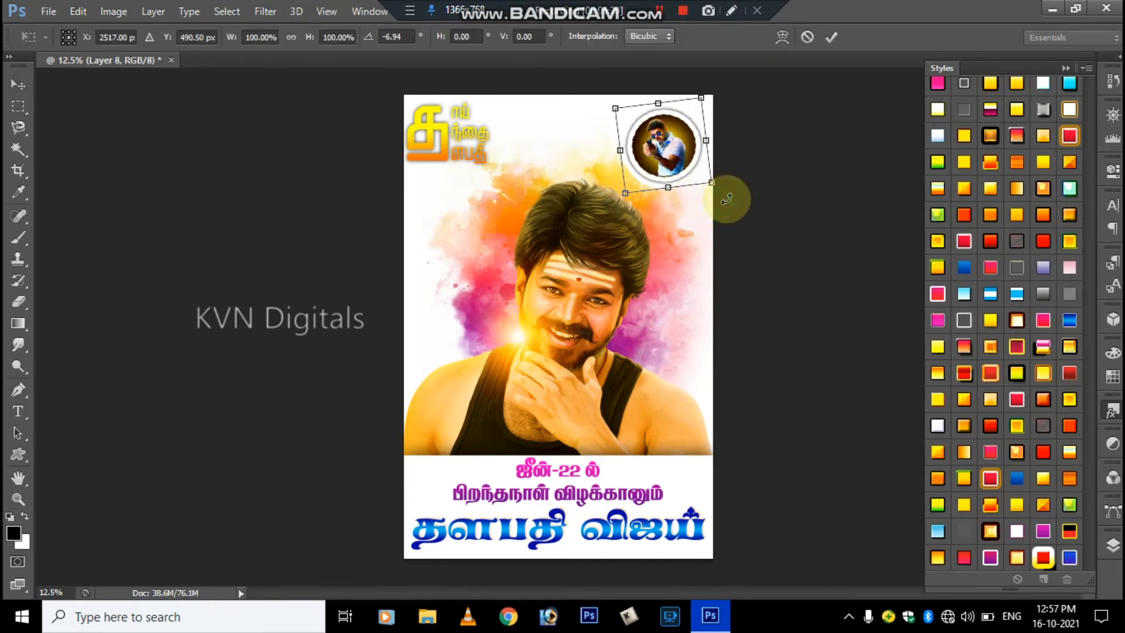
pyautogui.press('Return')
pyautogui.moveTo(672, 154); pyautogui.dragTo(678, 153)
# Select the yellow-orange title's layer and scale it down slightly, leaving a small margin from the poster's top-left corner
pyautogui.rightClick(445, 143)
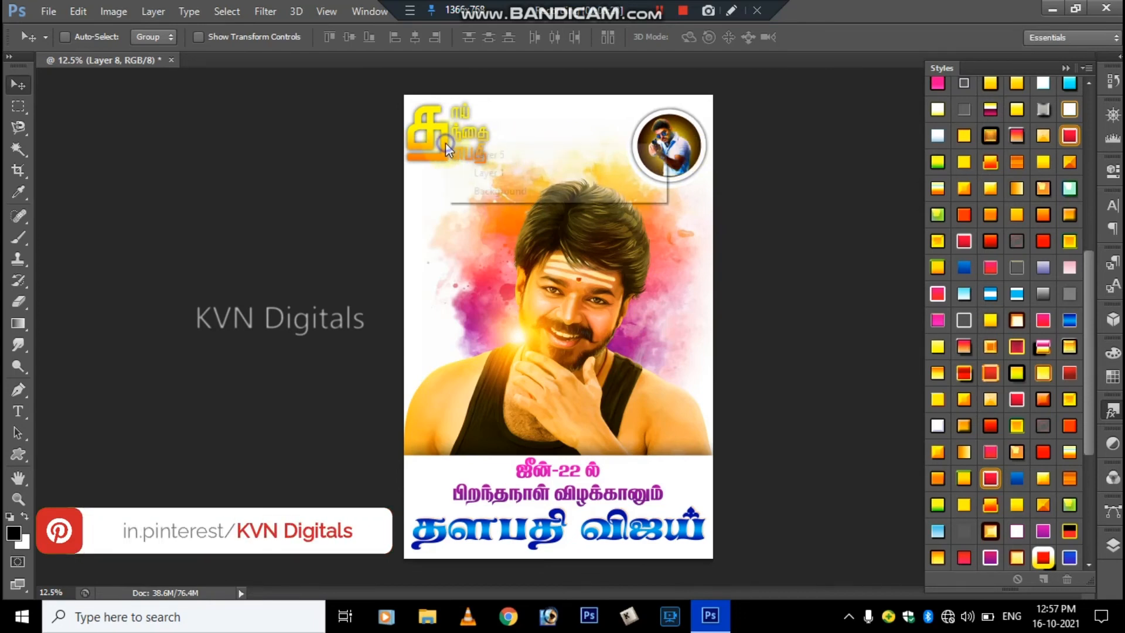
pyautogui.click(469, 171)
pyautogui.hotkey('ctrl', 't')
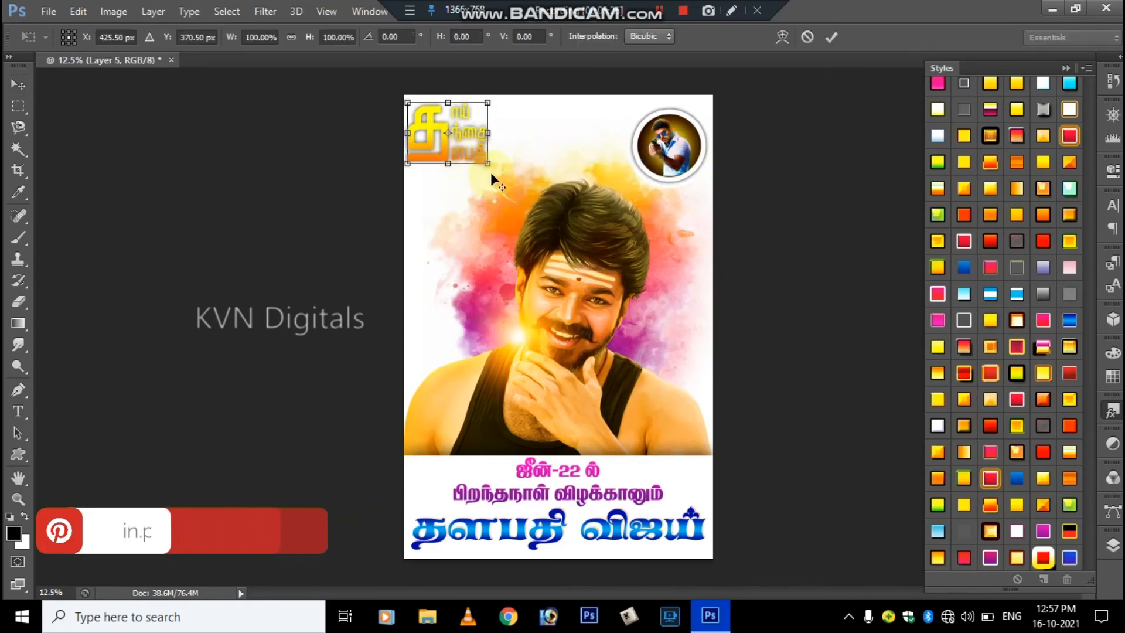
pyautogui.moveTo(488, 163); pyautogui.dragTo(444, 134)
pyautogui.press('Return')
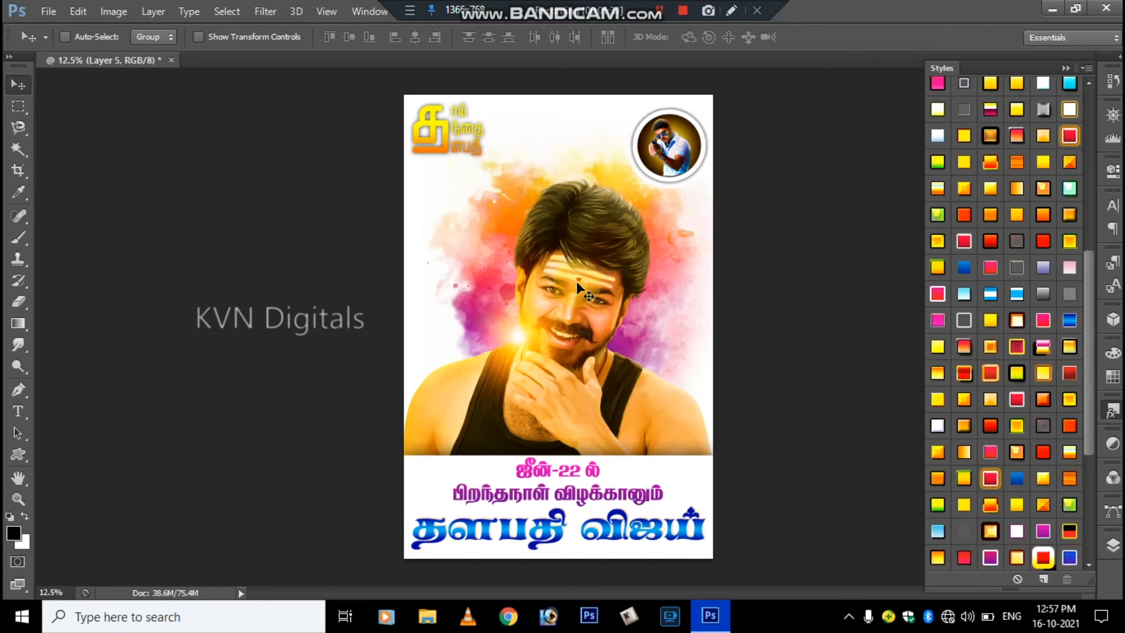
# Hide the interface panels and view the whole poster at 12.5% to review the design
pyautogui.press('Tab')
pyautogui.hotkey('ctrl', '0')
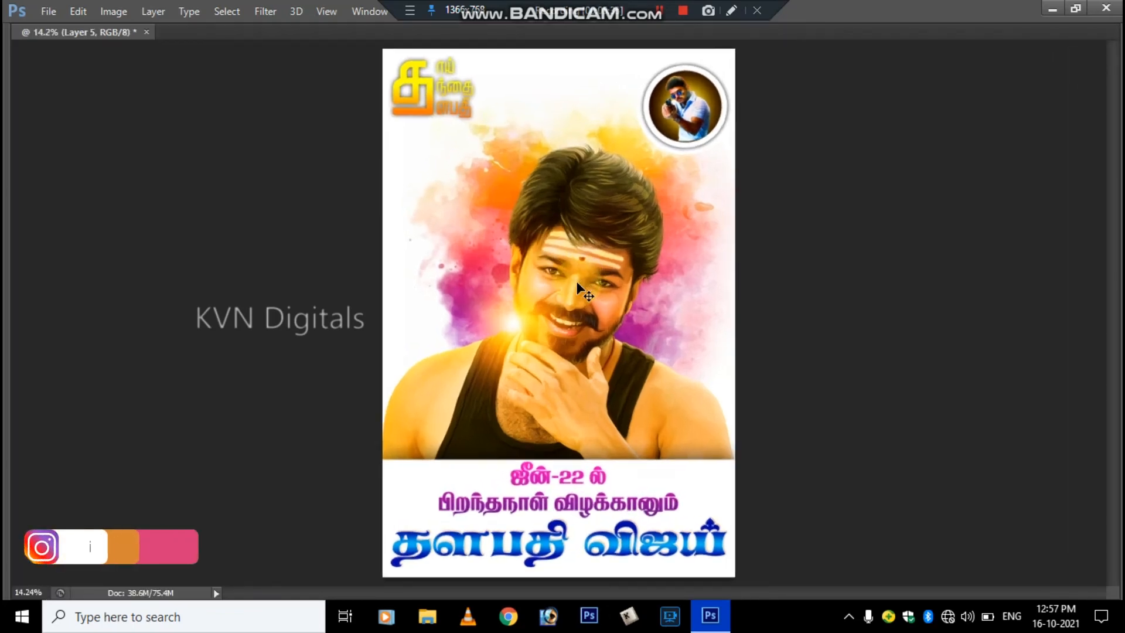
pyautogui.hotkey('ctrl', '-')
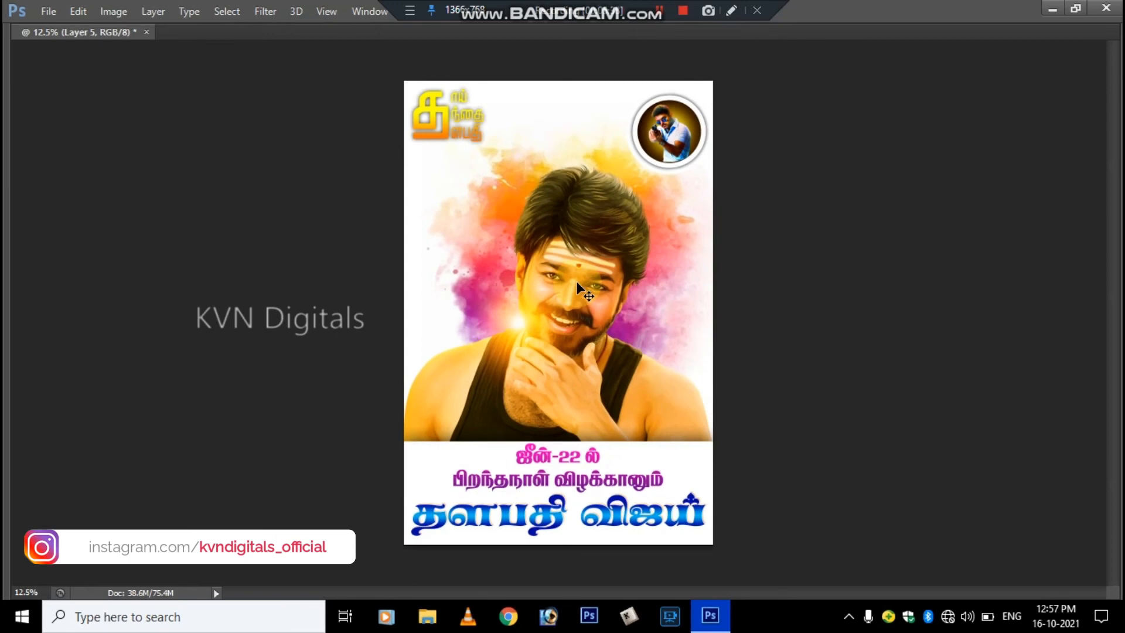